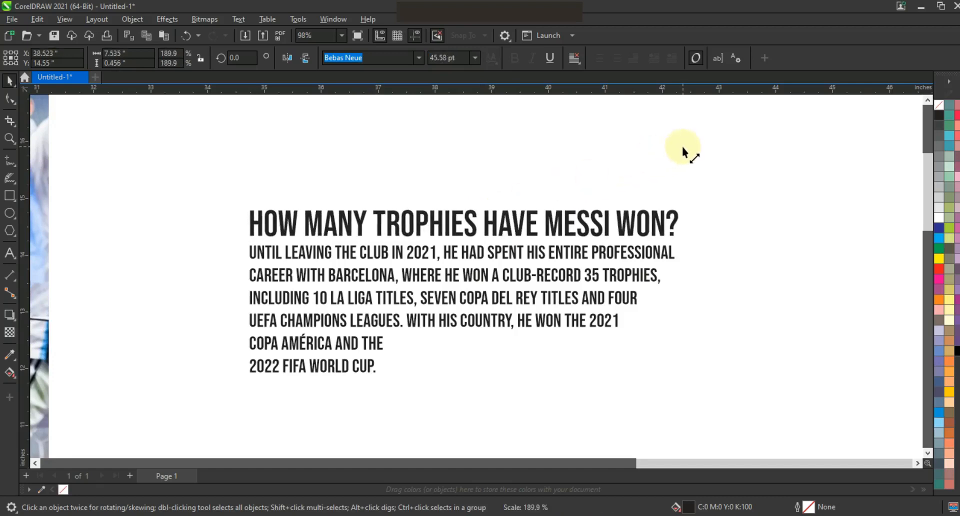
Enlarge the headline "How many trophies have Messi won?" to about 45.6 pt so it spans the paragraph width
left_click_drag(682, 146, 682, 146)
left_click(701, 145)
left_click(621, 218)
left_click(720, 235)
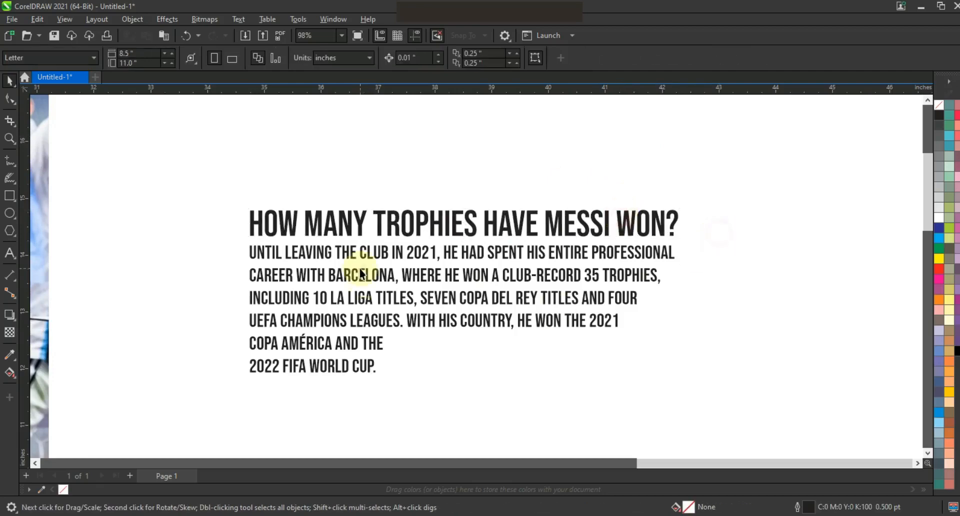
Enlarge the last line "2022 FIFA World Cup." to about 83.2 pt so it spans the text block's width
left_click(928, 452)
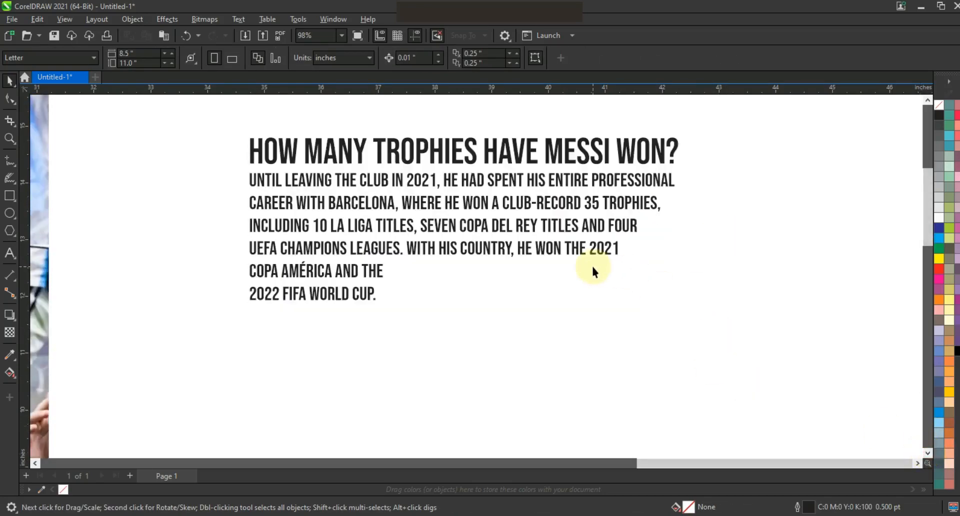
left_click(323, 293)
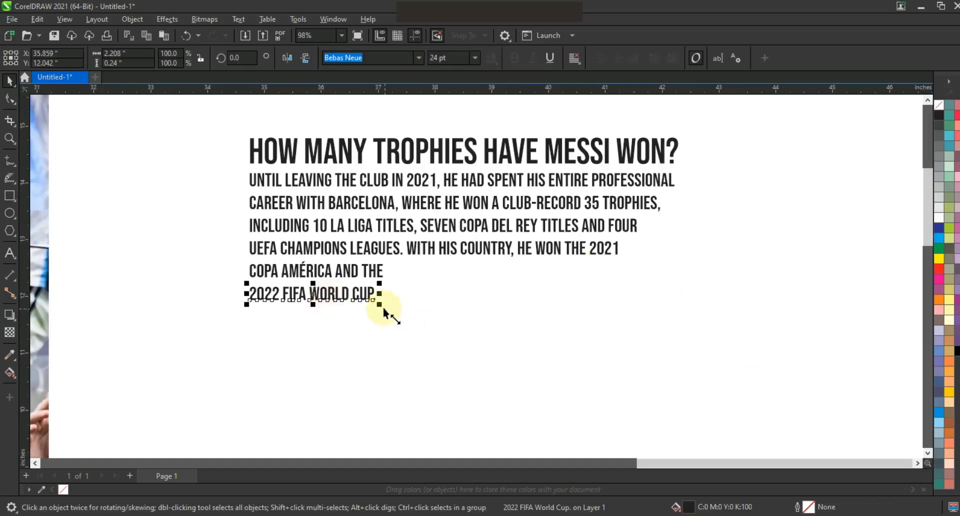
mouse_move(380, 306)
left_mouse_down()
mouse_move(641, 380)
mouse_move(691, 405)
left_mouse_up()
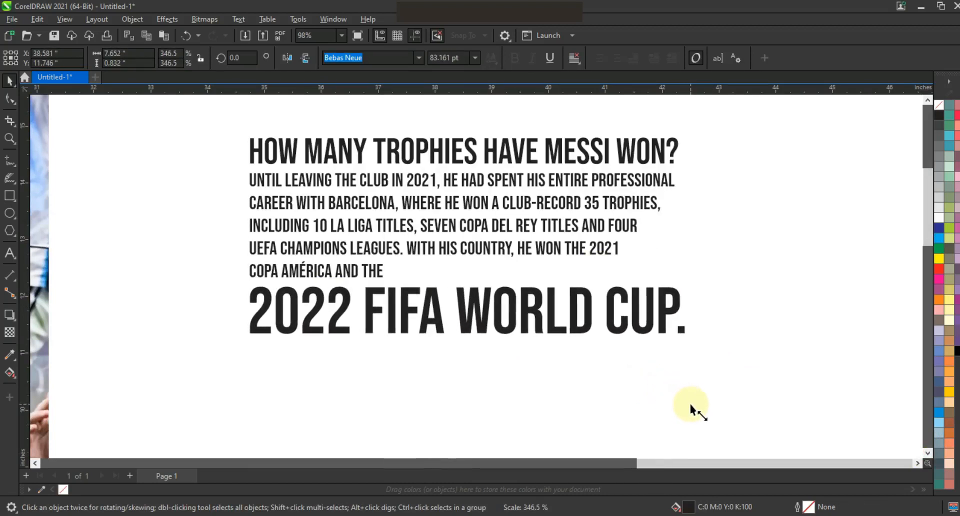
Widen the letter spacing of the "career with Barcelona" and "including 10 La Liga titles" lines to match the headline's width
left_click(326, 270)
left_click(398, 249)
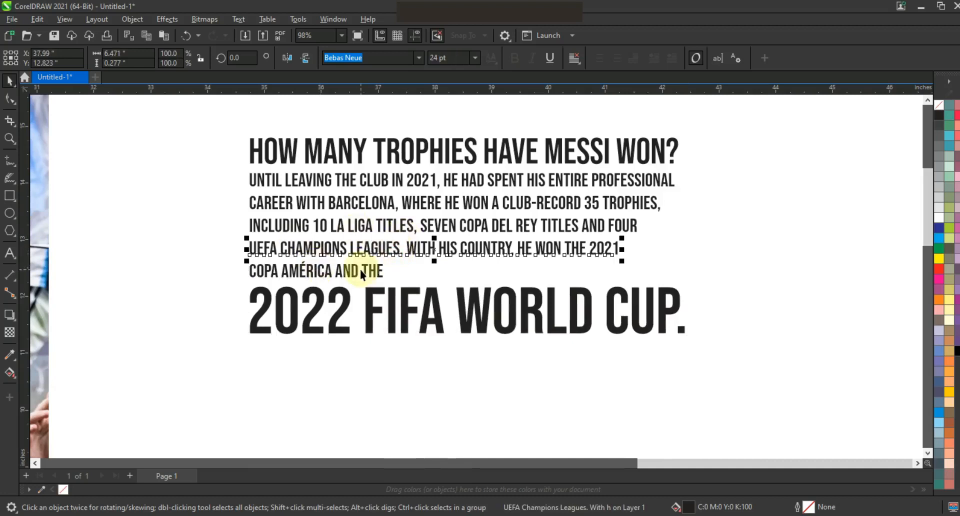
left_click(651, 202)
left_click(8, 102)
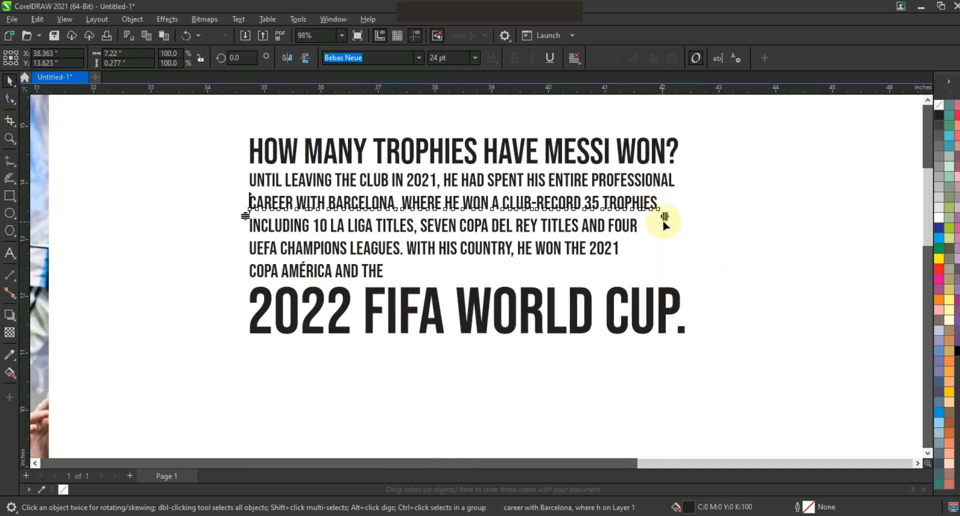
left_click(640, 225)
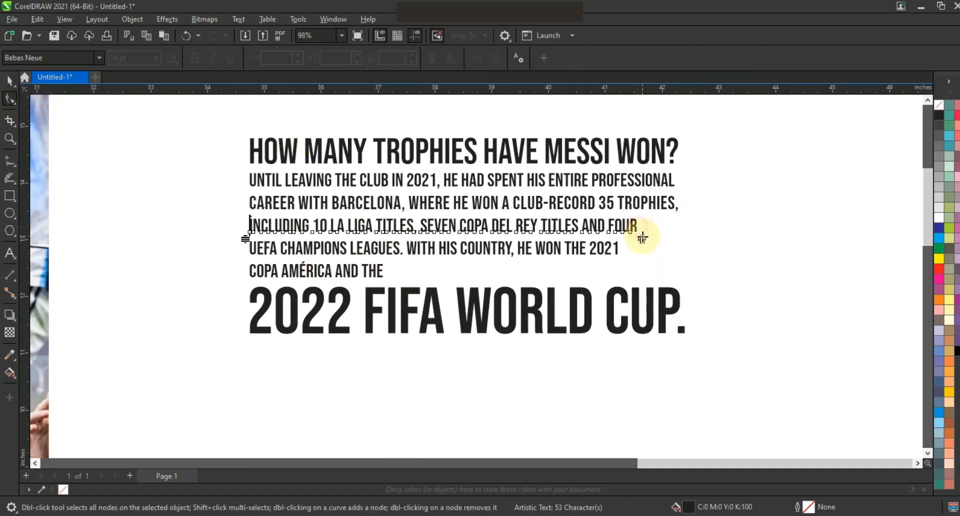
left_click_drag(644, 240, 679, 242)
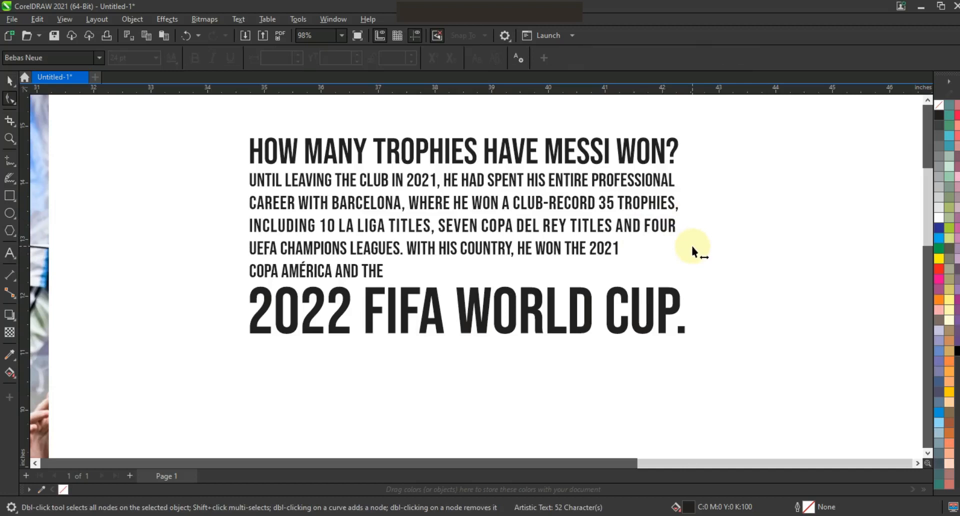
Copy the text "Copa América and the" and delete it from its own line
left_click(9, 83)
left_click(345, 271)
left_click(9, 252)
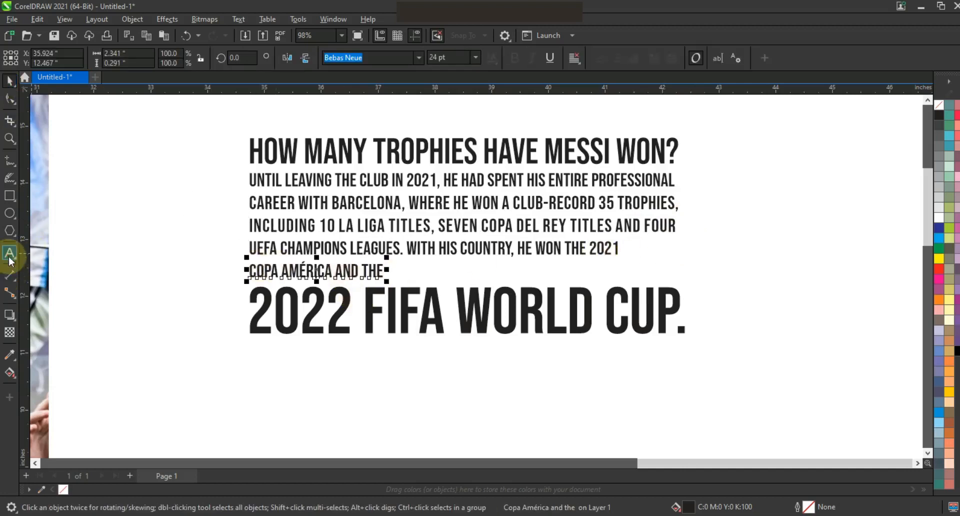
left_click_drag(382, 270, 236, 262)
key("ctrl+c")
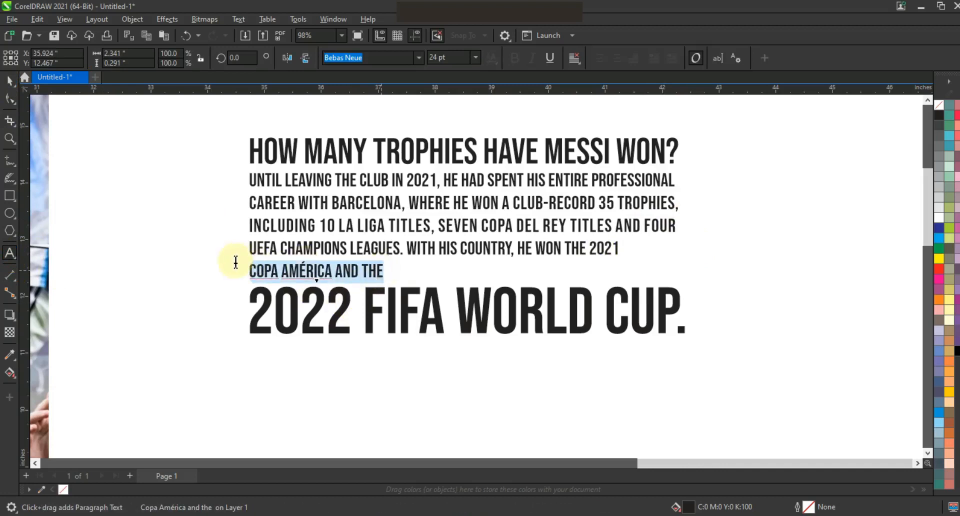
key("BackSpace")
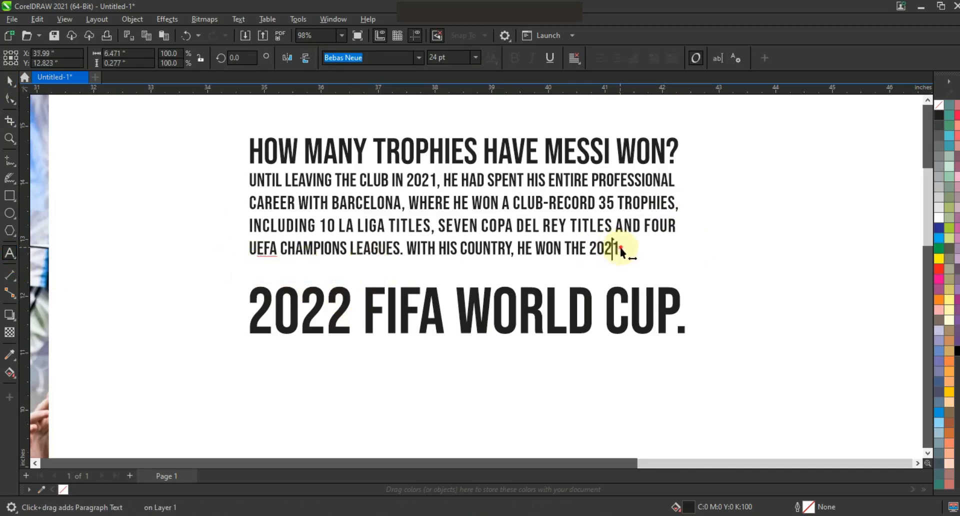
Paste "Copa América and the" after "2021" on the UEFA line and break the line before "América"
left_click(618, 249)
left_click(619, 249)
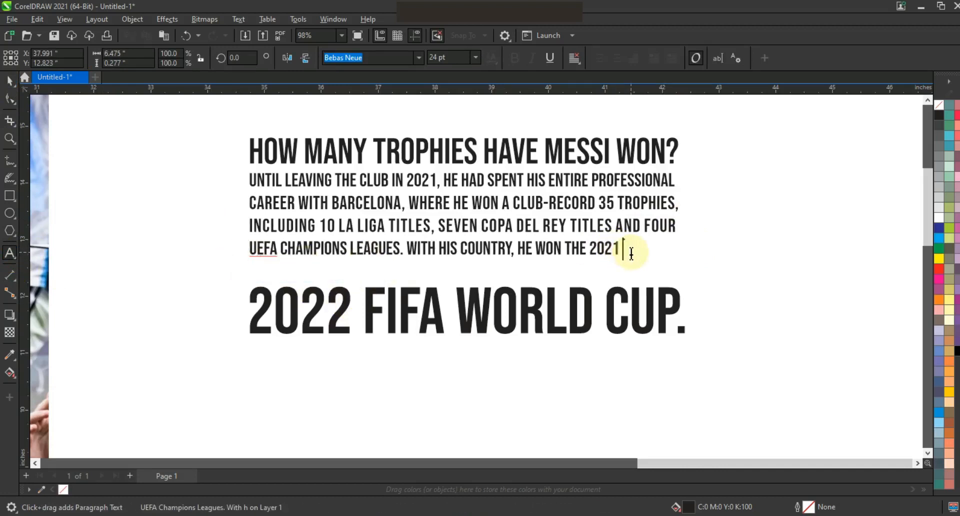
key("ctrl+v")
left_click(658, 249)
key("Return")
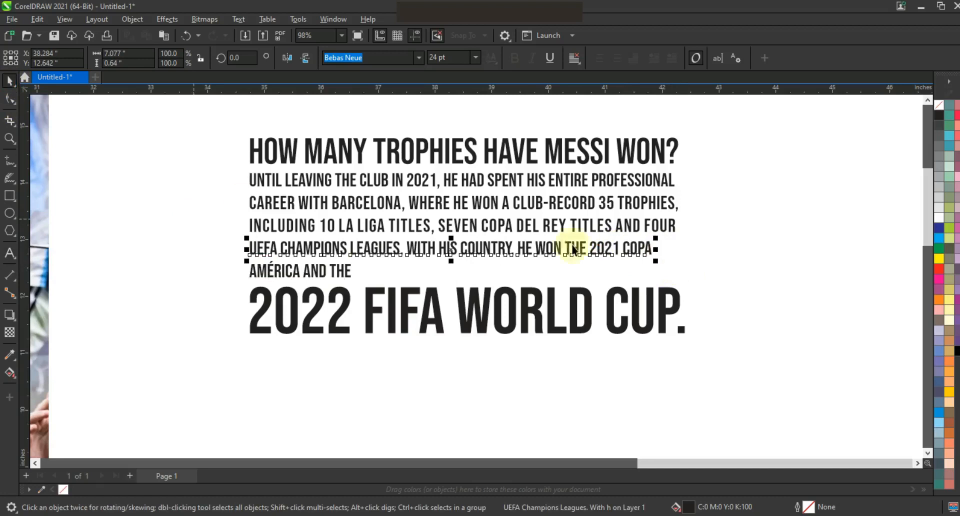
Widen the letter spacing of the "UEFA Champions Leagues" line to align its end with the lines above
left_click(9, 80)
left_click(7, 97)
left_click_drag(656, 263, 681, 264)
left_click(9, 80)
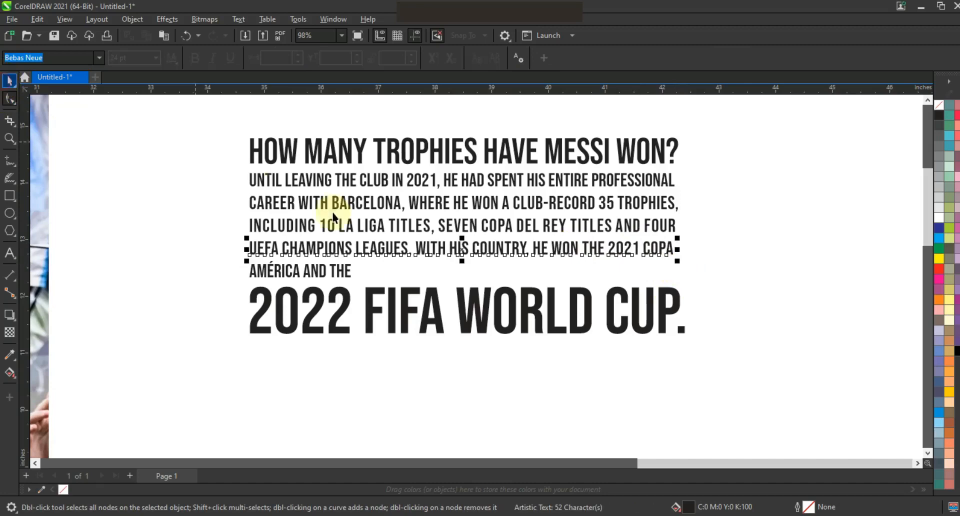
Centre all the text lines on a common vertical axis
left_click(202, 136)
left_click_drag(644, 340, 695, 363)
key("ctrl+e")
left_click(712, 353)
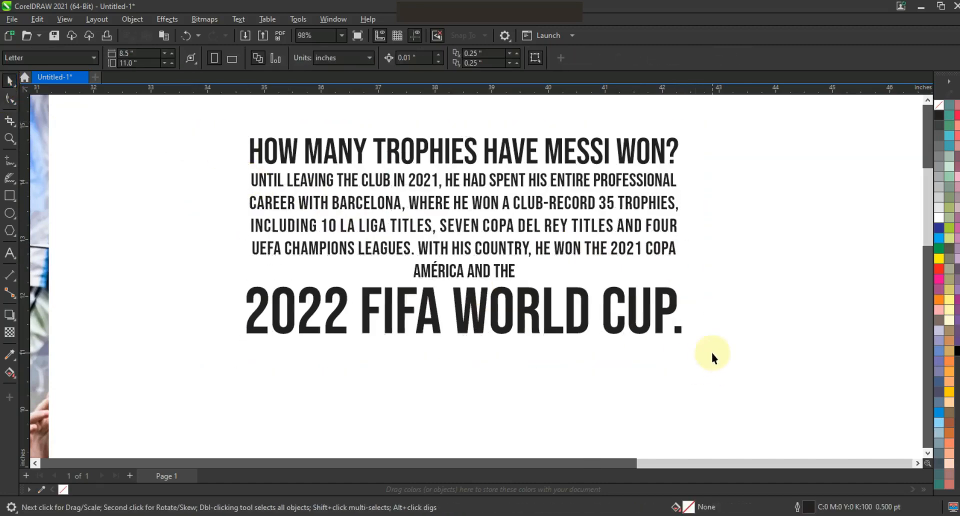
Enlarge the line "2022 FIFA World Cup." slightly to about 84.2 pt and select the whole text block
left_click(659, 326)
left_click_drag(683, 340, 193, 107)
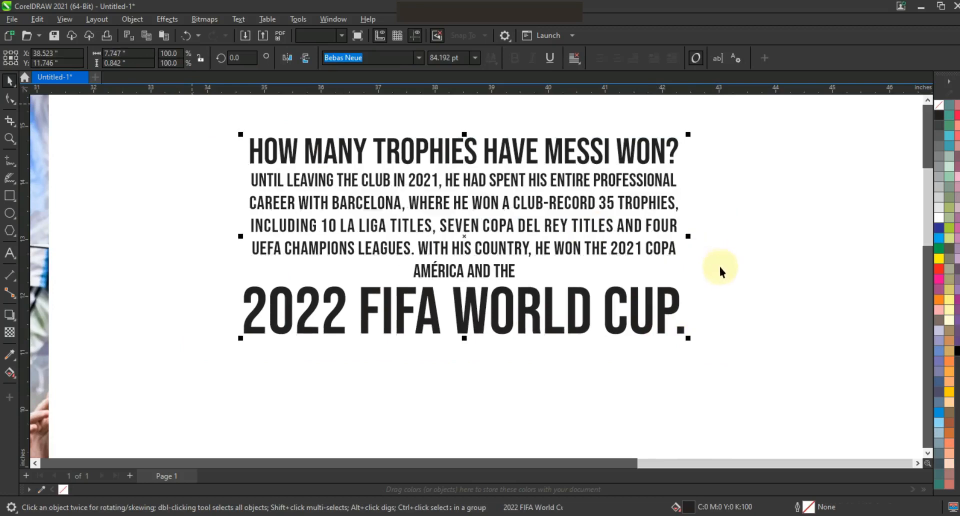
scroll(720, 272, "down", 3)
left_click(656, 252)
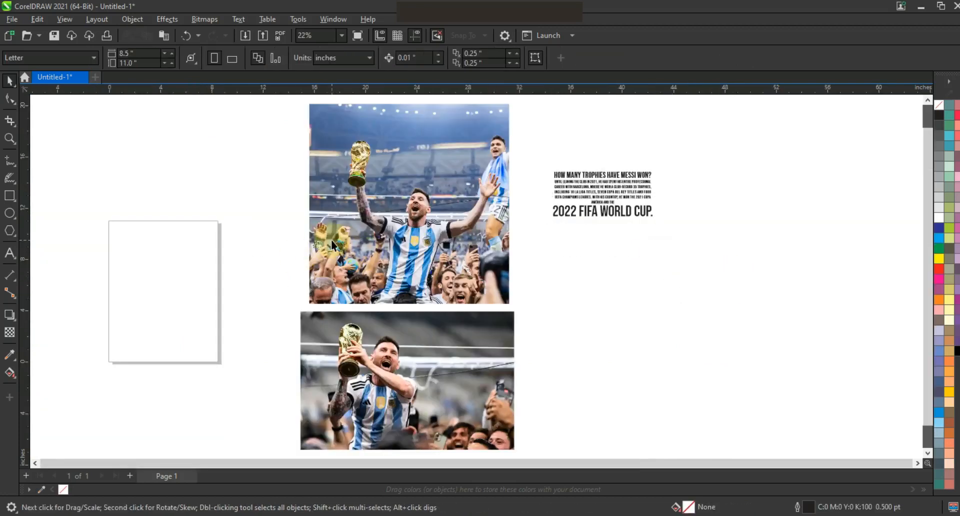
Run the Wizard.CreateCalendar macro from the CalendarWizard project
left_click(10, 138)
left_click_drag(113, 115, 442, 381)
left_click(11, 89)
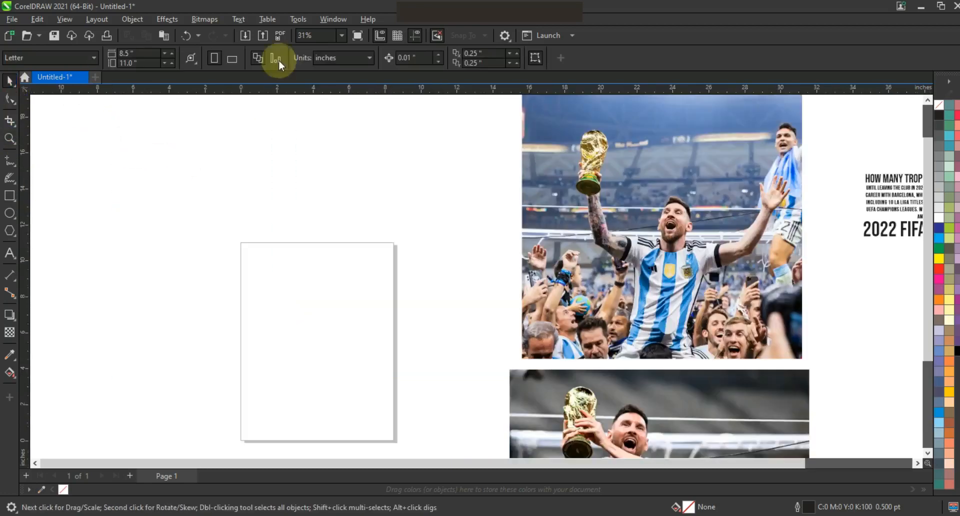
left_click(298, 19)
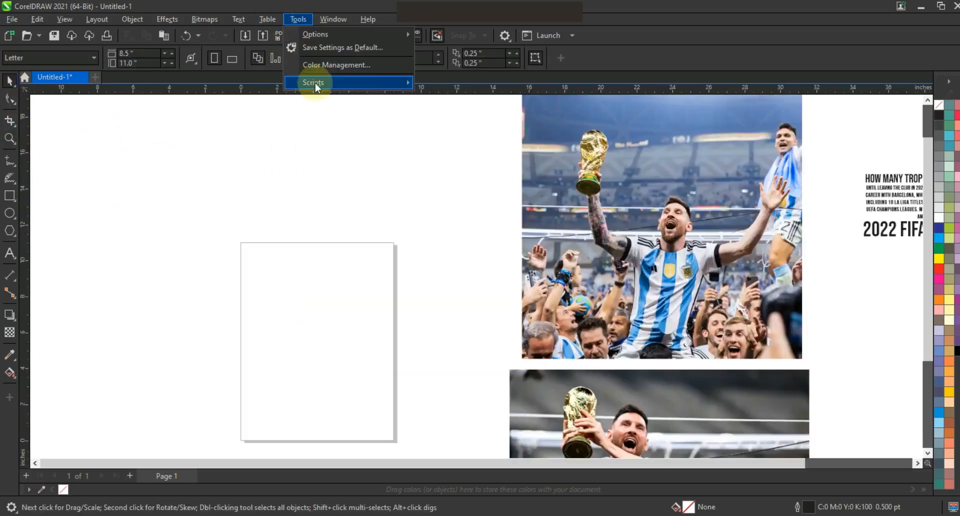
mouse_move(315, 83)
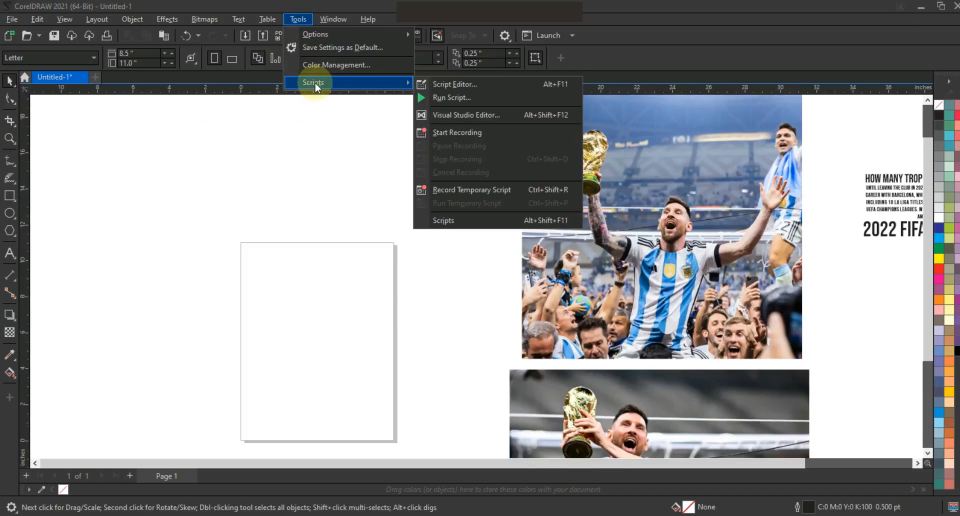
left_click(451, 97)
left_click(446, 308)
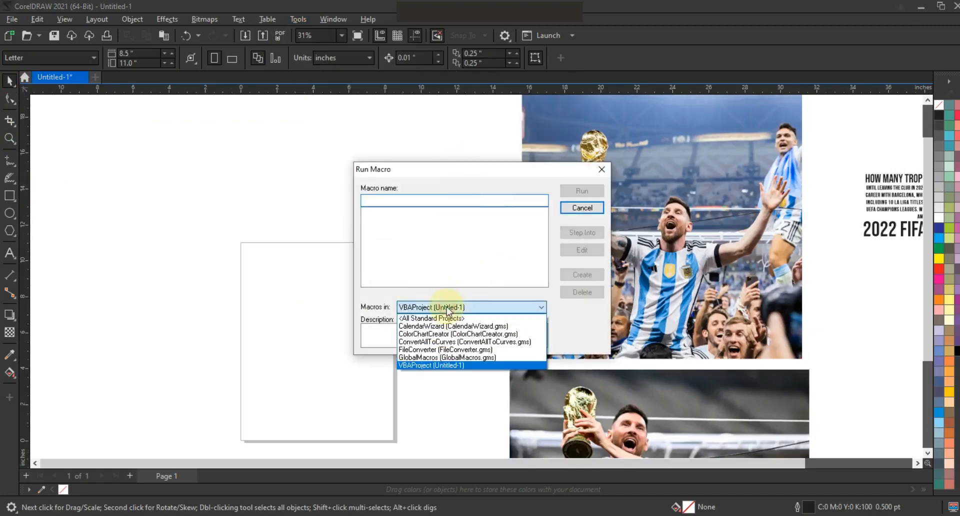
left_click(440, 327)
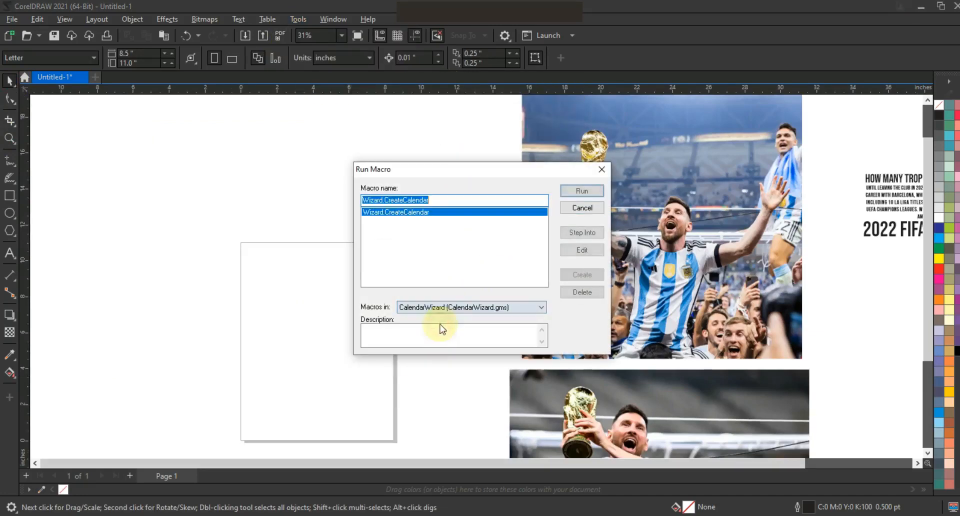
left_click(590, 193)
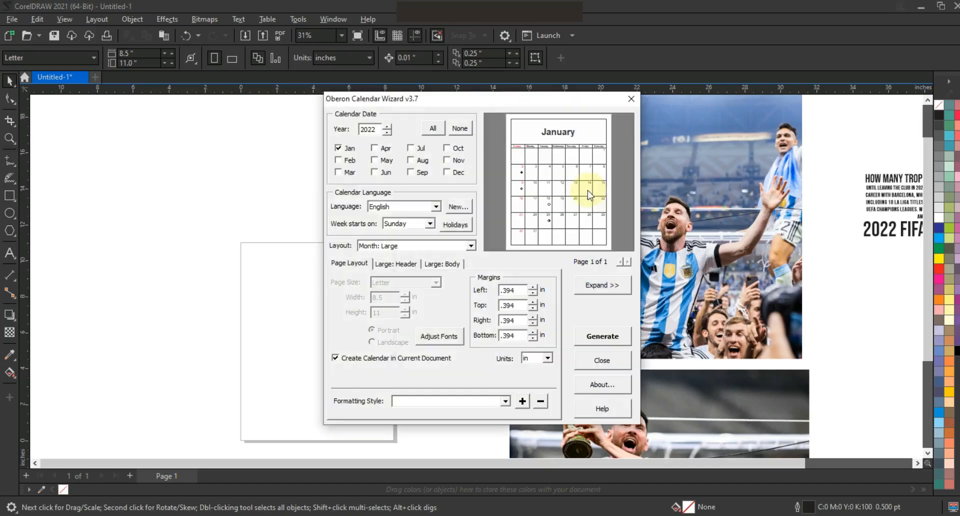
Expand the calendar preview and set the layout to Year: Image + 12 Small [Left/Bottom]
left_click(610, 286)
left_click(471, 245)
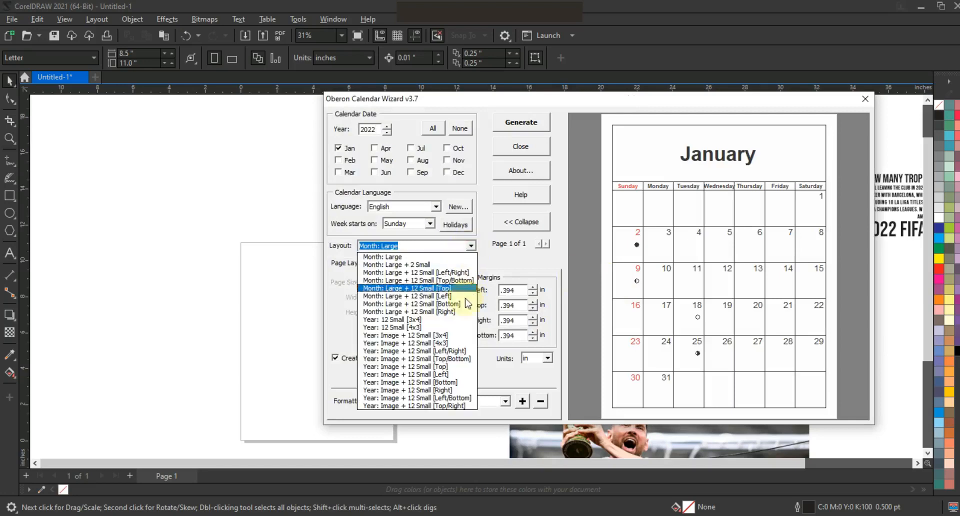
left_click(440, 390)
left_click(471, 246)
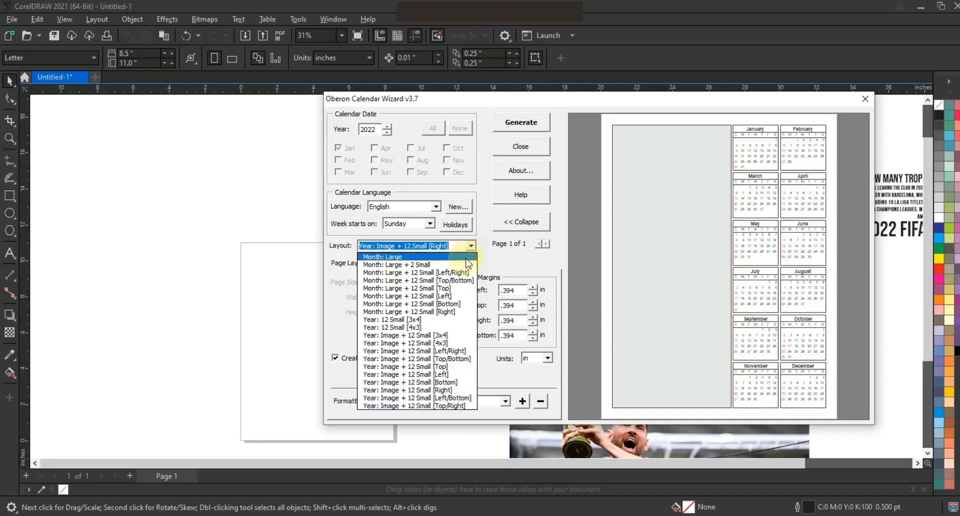
left_click(453, 398)
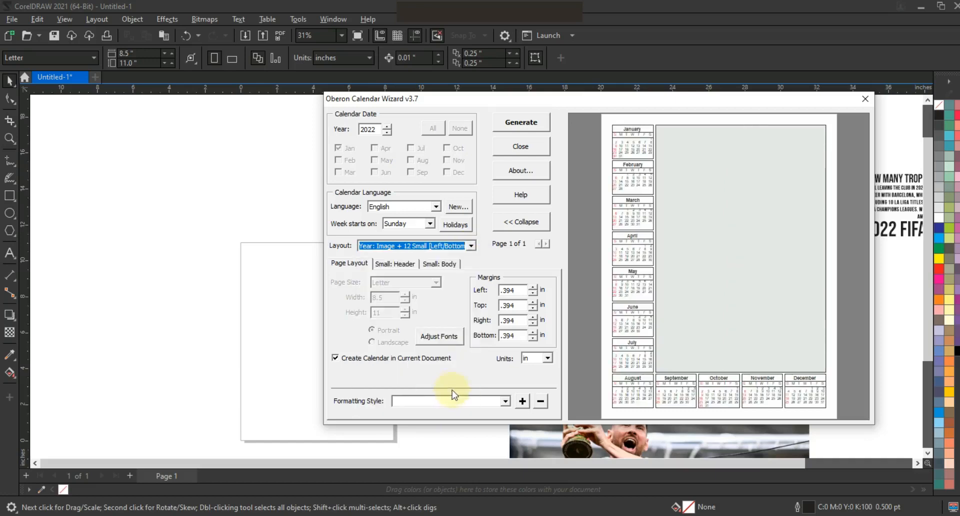
Set the calendar year to 2023, generate the calendar in the current document and close the wizard
left_click(388, 127)
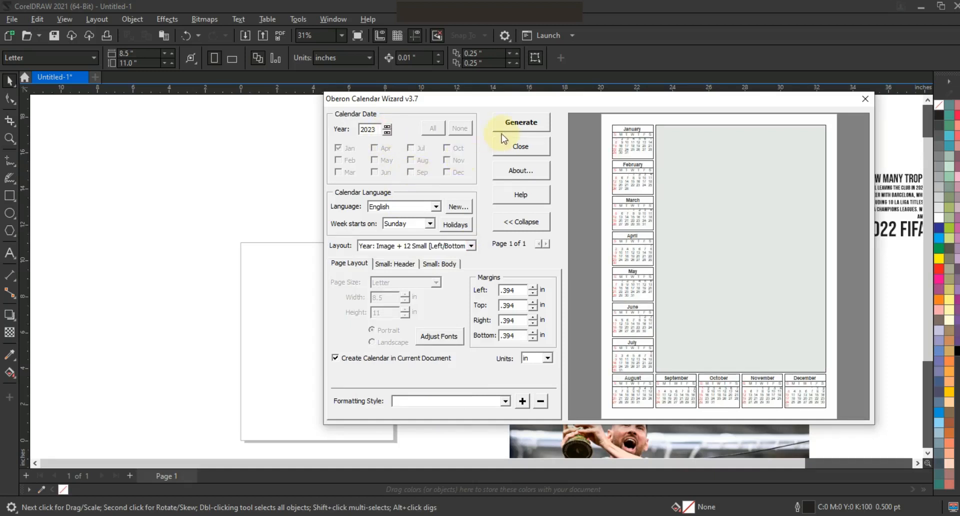
left_click(518, 125)
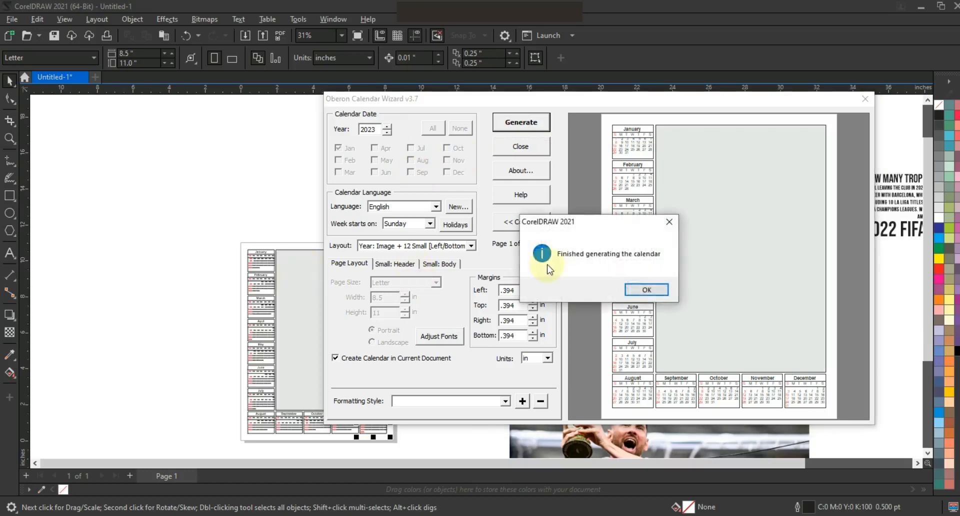
left_click(626, 292)
left_click(864, 99)
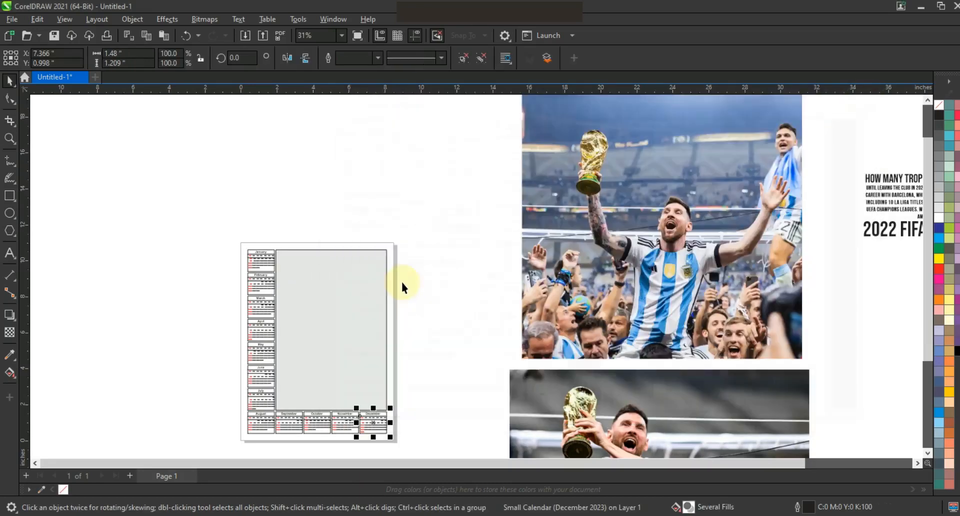
left_click(410, 262)
Move the upper Messi photo onto the calendar page and remove the fill from the calendar's image frame
left_click(611, 275)
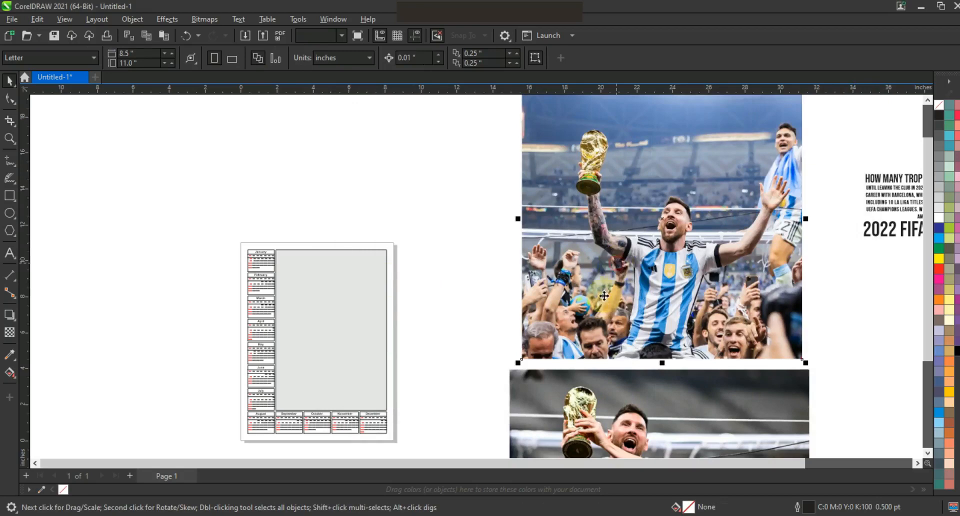
left_click_drag(611, 275, 316, 358)
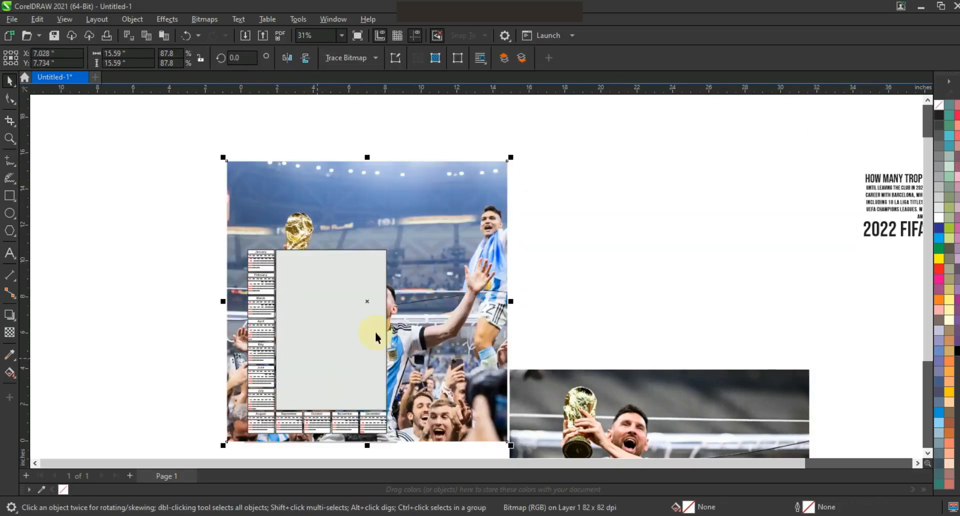
left_click(358, 277)
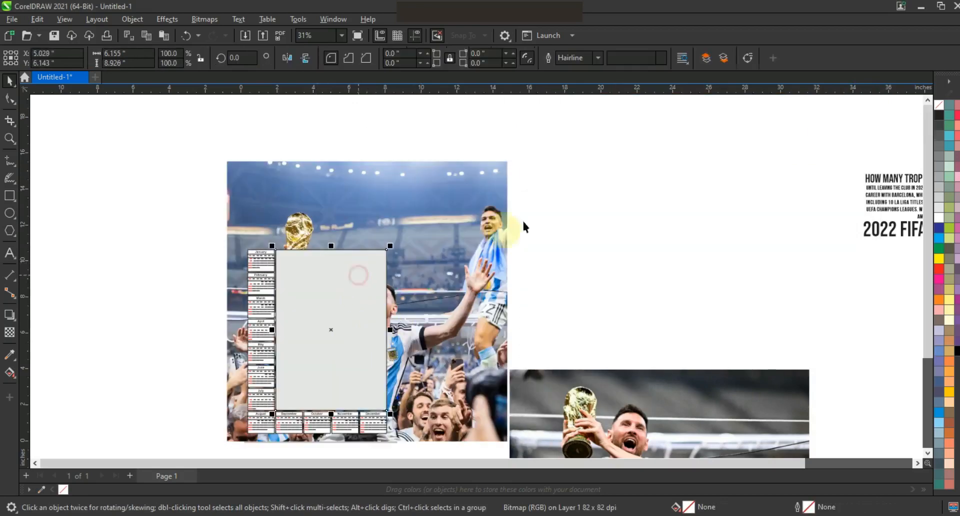
left_click(939, 104)
Scale the photo down and position it over the calendar's image frame so Messi and the trophy fit inside
left_click(483, 232)
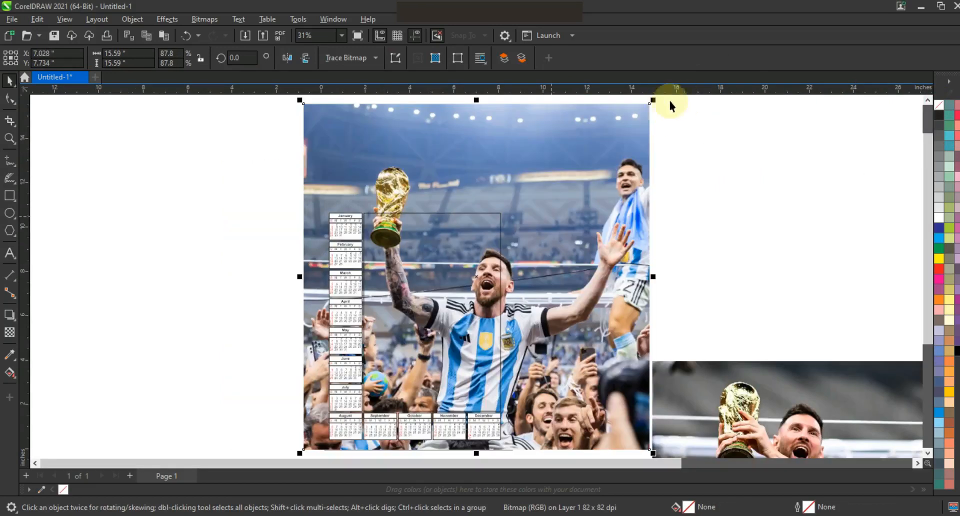
left_click_drag(650, 103, 611, 154)
left_click_drag(566, 197, 547, 233)
PowerClip the photo inside the calendar's image frame
right_click(547, 233)
left_click(591, 332)
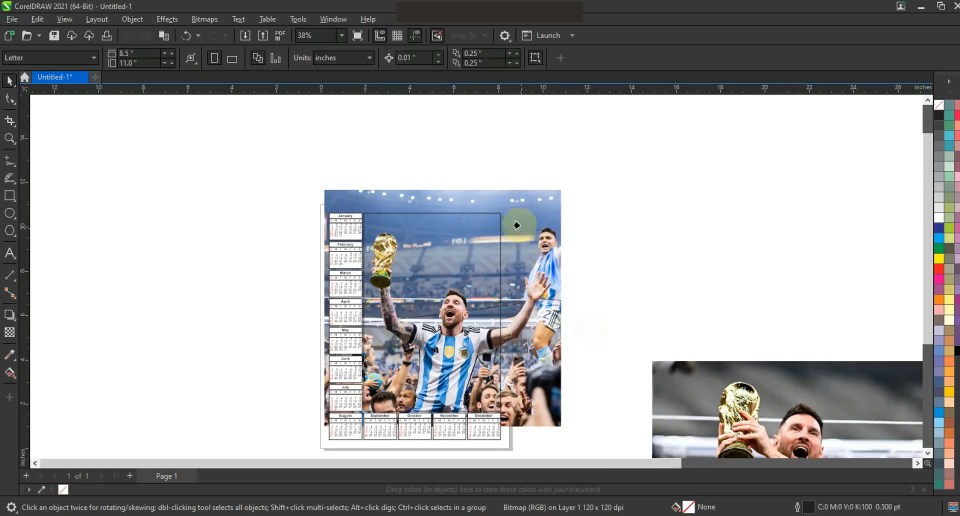
left_click(495, 213)
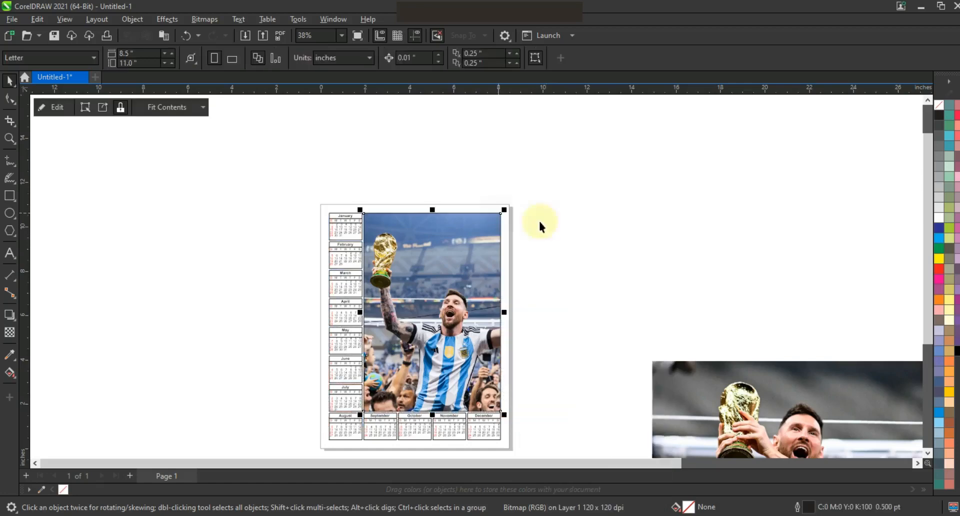
Move the trophies text block onto the upper part of the calendar page
left_click(580, 221)
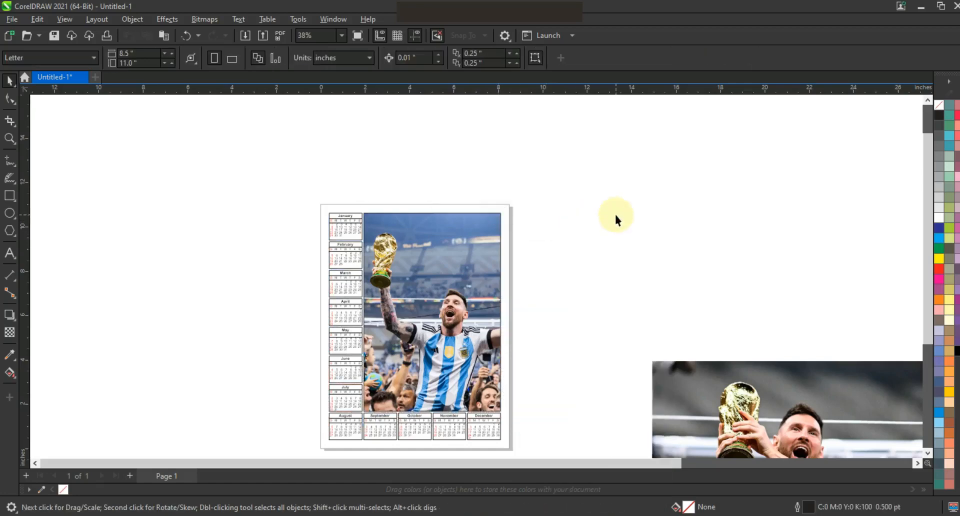
scroll(554, 237, "down", 1)
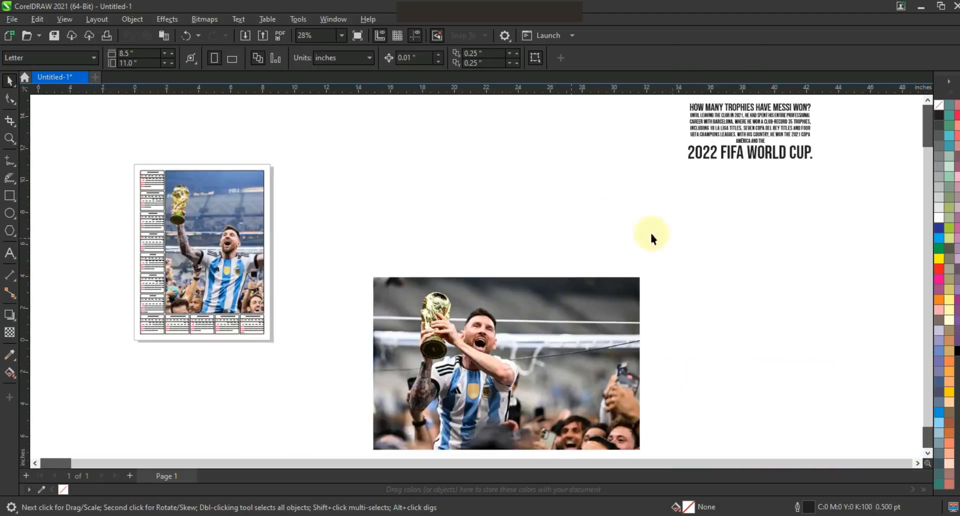
left_click_drag(829, 177, 661, 97)
left_click_drag(723, 130, 239, 195)
key("shift+F2")
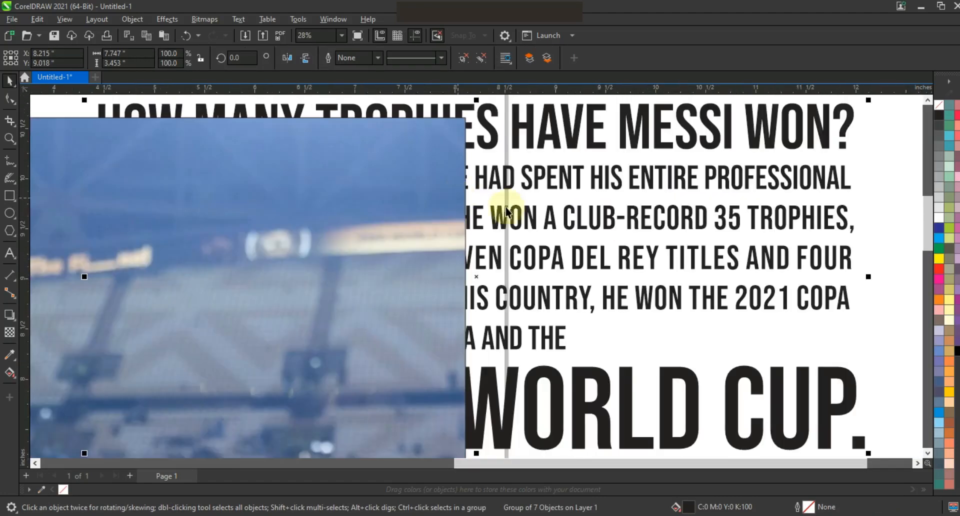
Color the trophies text block white and scale it down to fit inside the photo beside the raised trophy
scroll(507, 208, "down", 1)
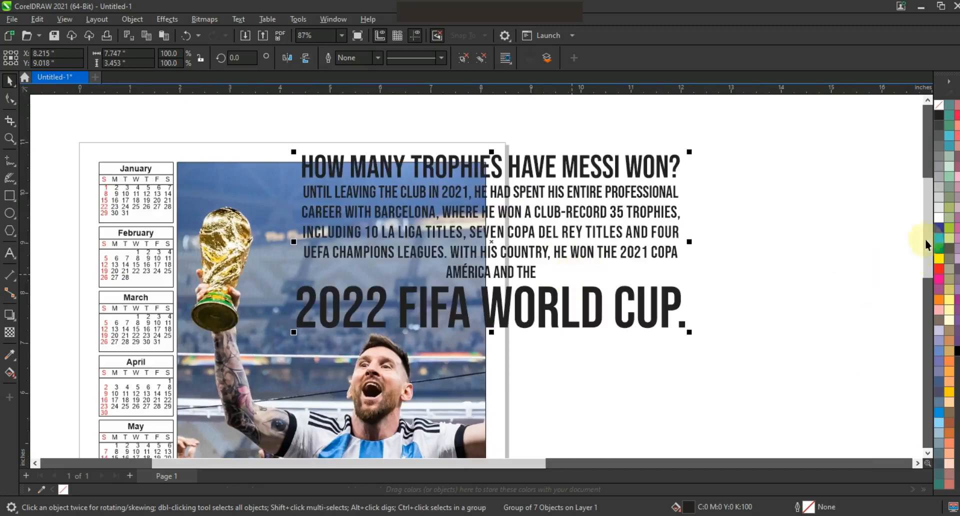
left_click(939, 218)
left_click_drag(689, 332, 516, 254)
left_click_drag(399, 205, 387, 270)
Enlarge the text block slightly to about 4.4 in wide so it fills the space beside the trophy
left_click_drag(259, 211, 252, 206)
key("ctrl+z")
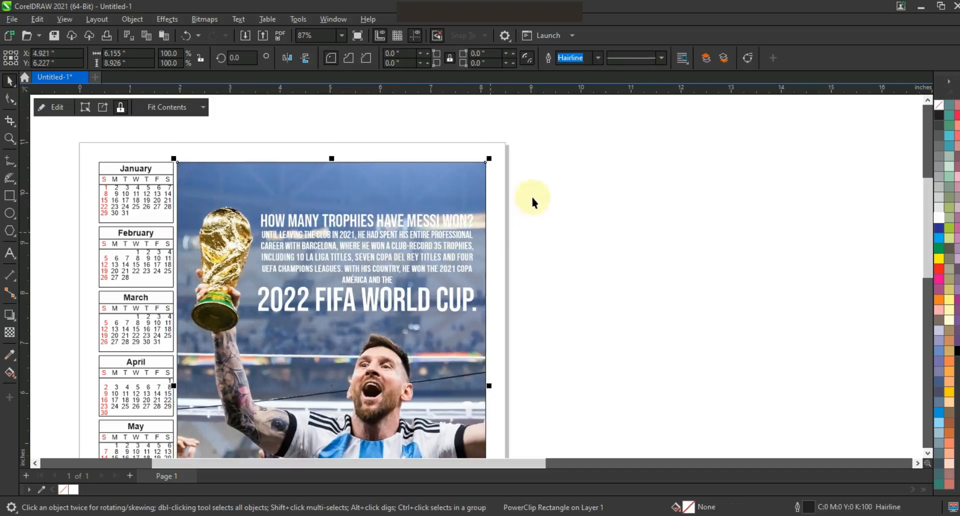
mouse_move(265, 316)
left_mouse_down()
mouse_move(246, 323)
mouse_move(251, 317)
left_mouse_up()
left_click(463, 171)
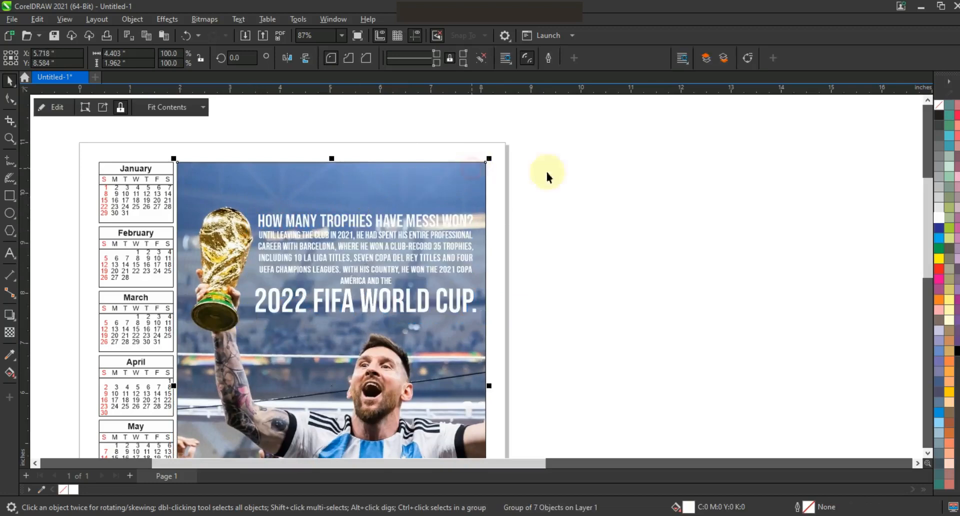
scroll(634, 194, "down", 1)
left_click(658, 150)
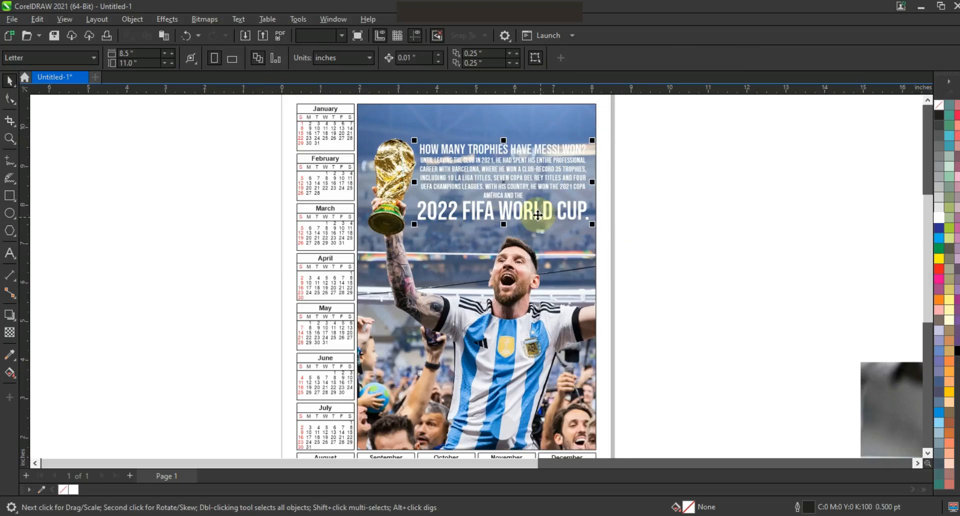
left_click(537, 215)
left_click(703, 265)
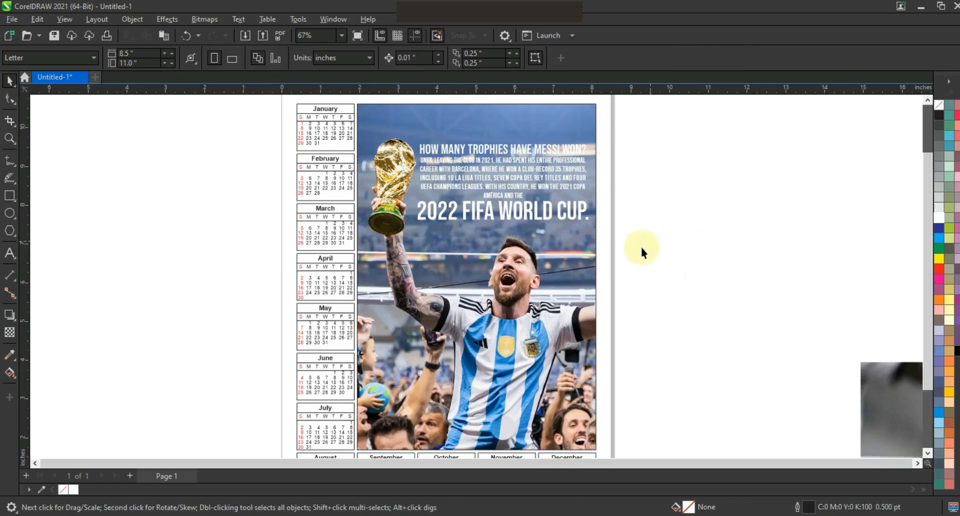
Move the whole calendar off the page and place a duplicate beside it
scroll(633, 368, "down", 2)
left_click_drag(466, 203, 457, 167)
left_click_drag(560, 225, 427, 242)
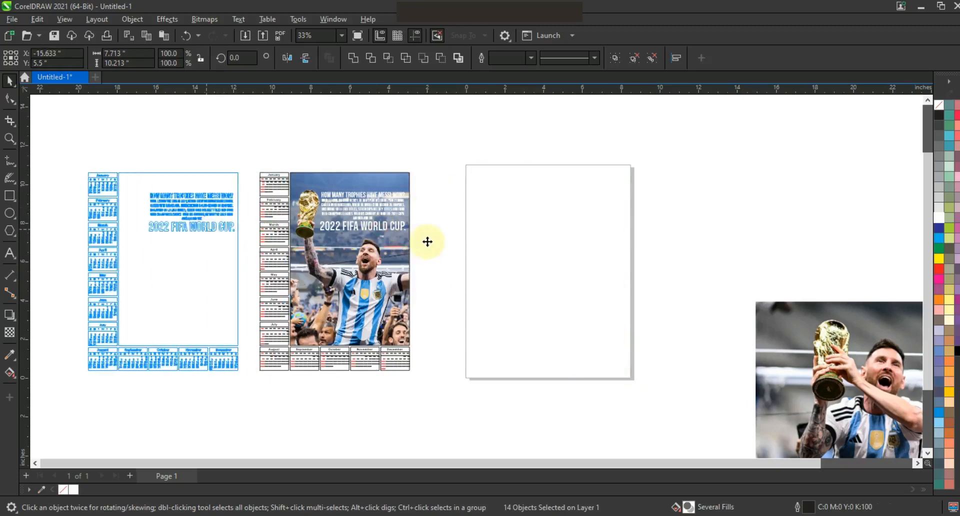
PowerClip the second Messi photo into the duplicate calendar's image frame and delete the first photo from the frame's contents
left_click(830, 391)
left_click(216, 280)
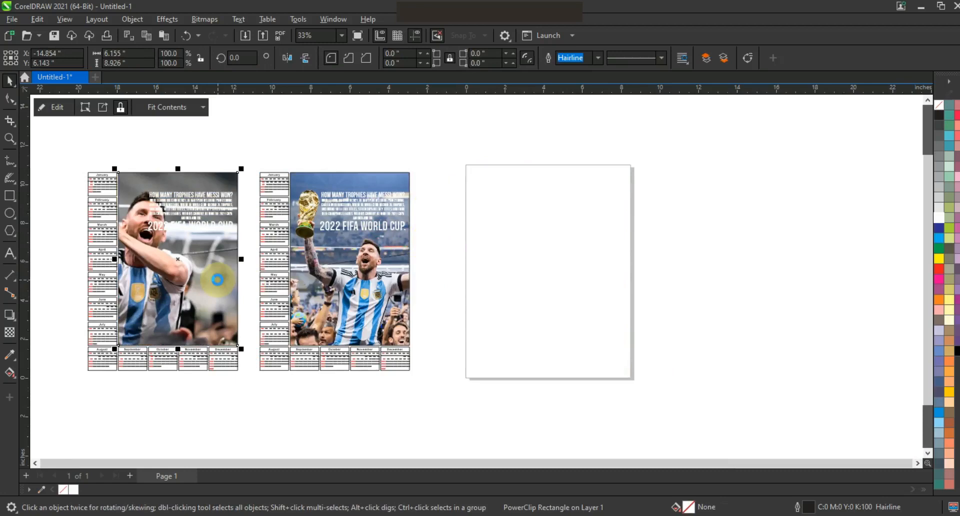
double_click(217, 279)
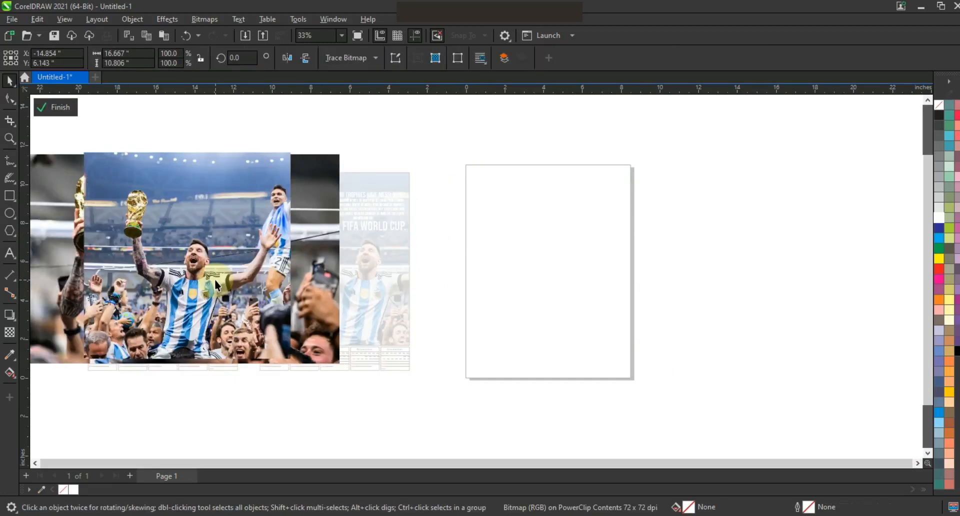
key("Delete")
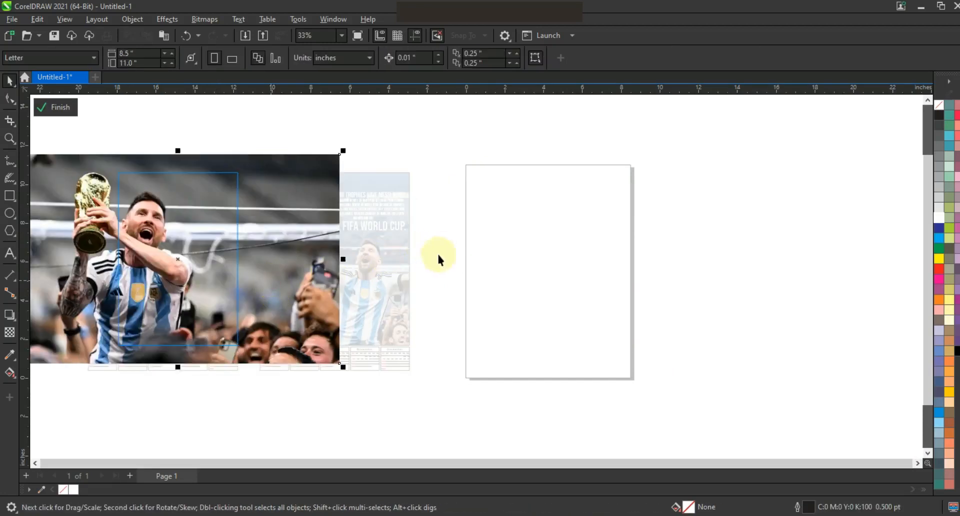
Scale the clipped photo to about 83% and position it so Messi and the trophy fit the frame, finishing the PowerClip edit
key("ctrl+a")
key("shift+F2")
left_click_drag(602, 238, 719, 246)
left_click_drag(865, 107, 756, 179)
left_click_drag(698, 242, 625, 203)
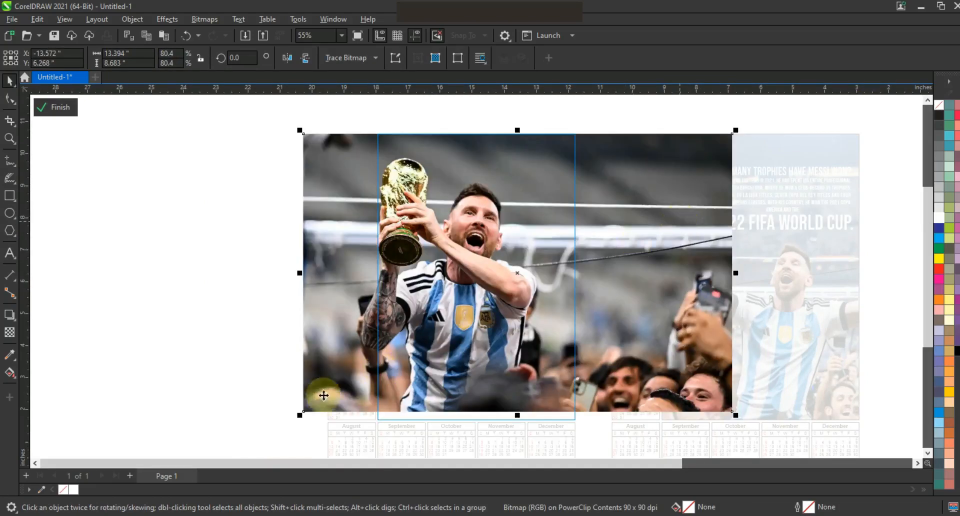
left_click_drag(300, 416, 283, 430)
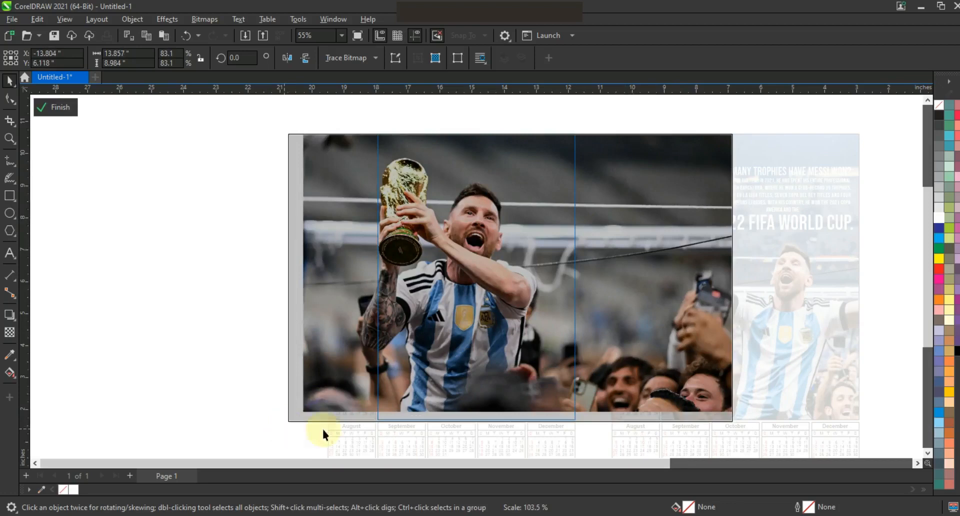
left_click_drag(659, 345, 667, 344)
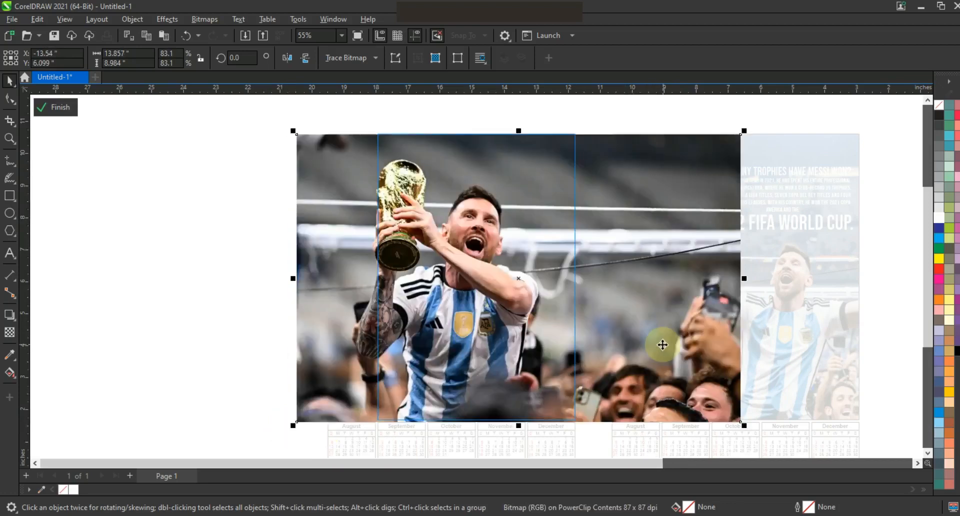
left_click(284, 282, "ctrl")
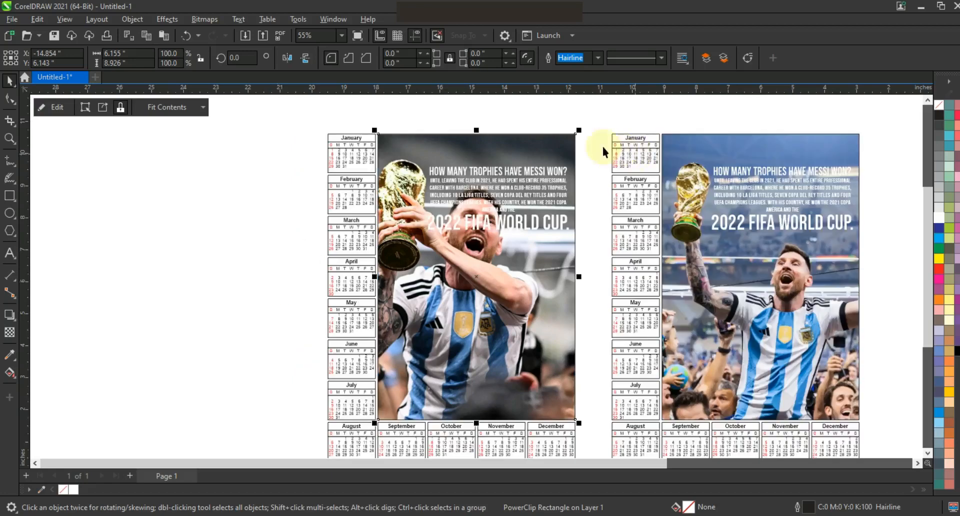
Move the duplicate calendar's text block down over the lower part of the photo
left_click(594, 149)
left_click_drag(485, 223, 493, 380)
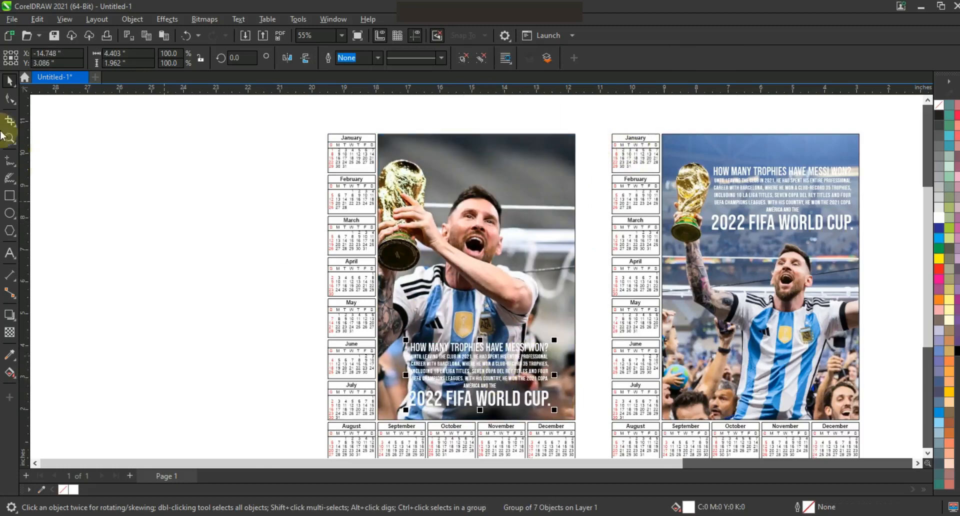
Draw a rectangle about 6.6 by 3.85 in over the lower part of the photo and fill it with 50% black
left_click(9, 138)
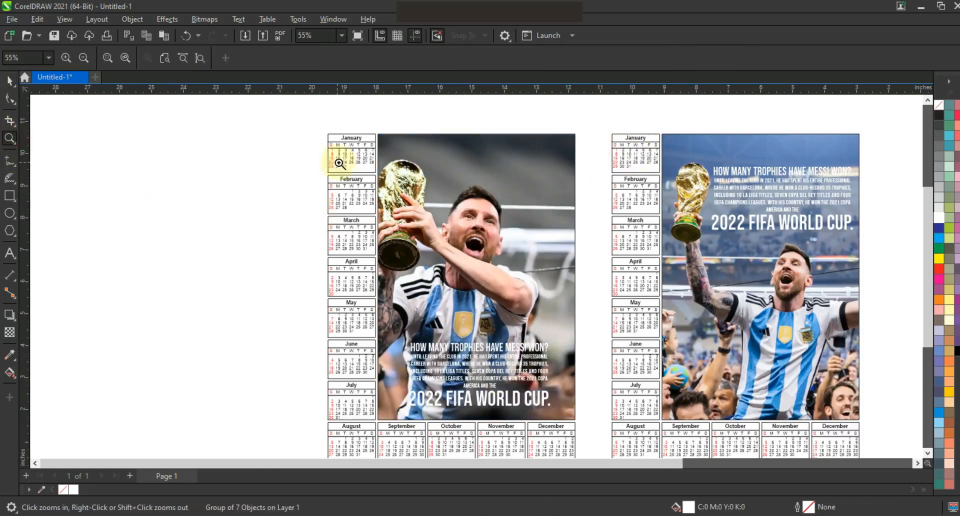
left_click_drag(305, 266, 606, 428)
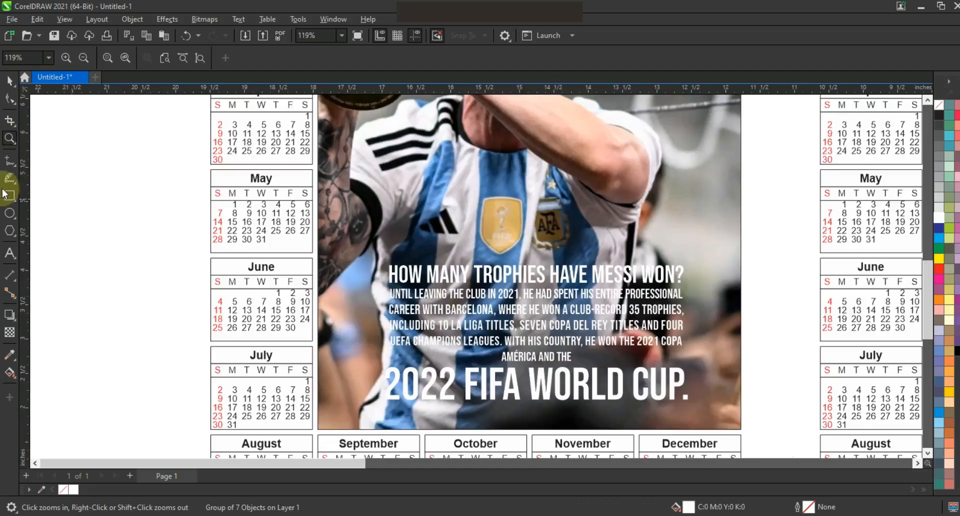
left_click(6, 199)
left_click_drag(298, 170, 752, 434)
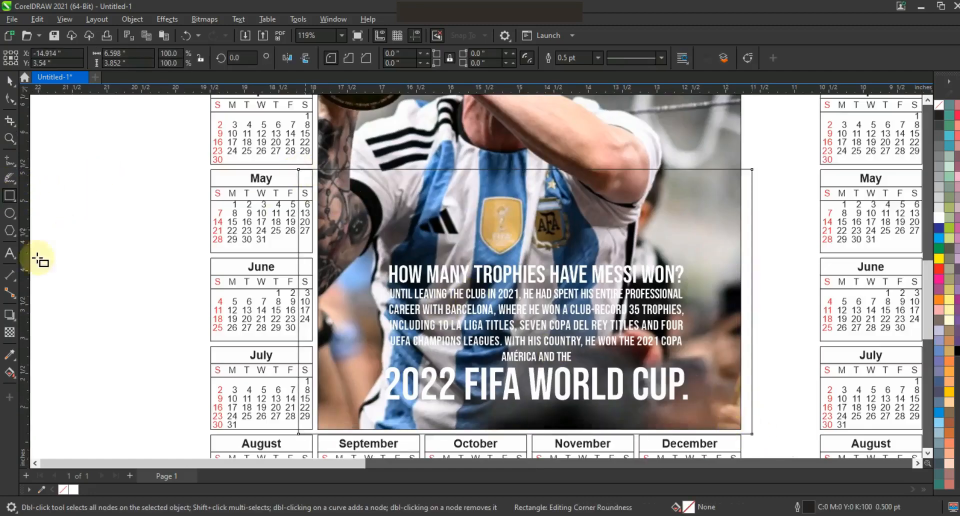
left_click(9, 80)
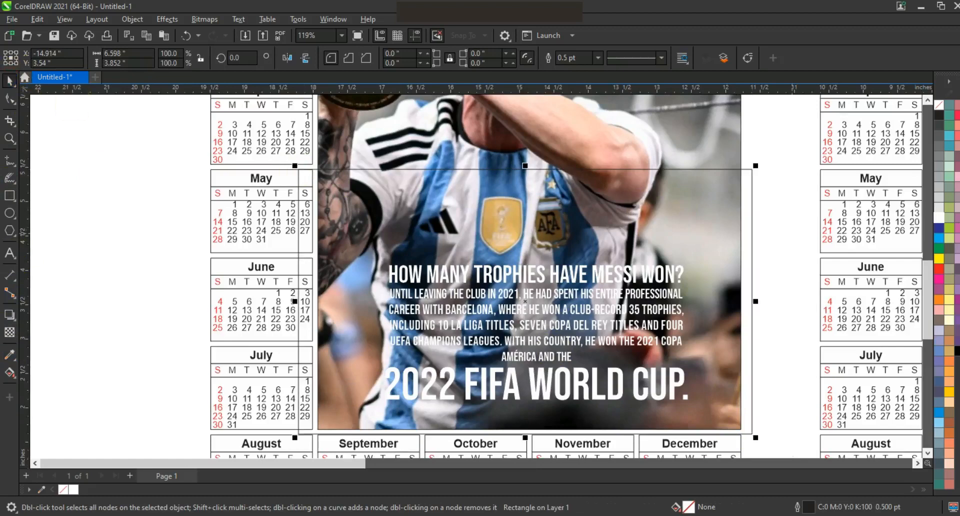
left_click(941, 168)
Apply a vertical fountain transparency fading the gray rectangle out upward, and extend its upper edge to a height of about 4.2 in
left_click(9, 332)
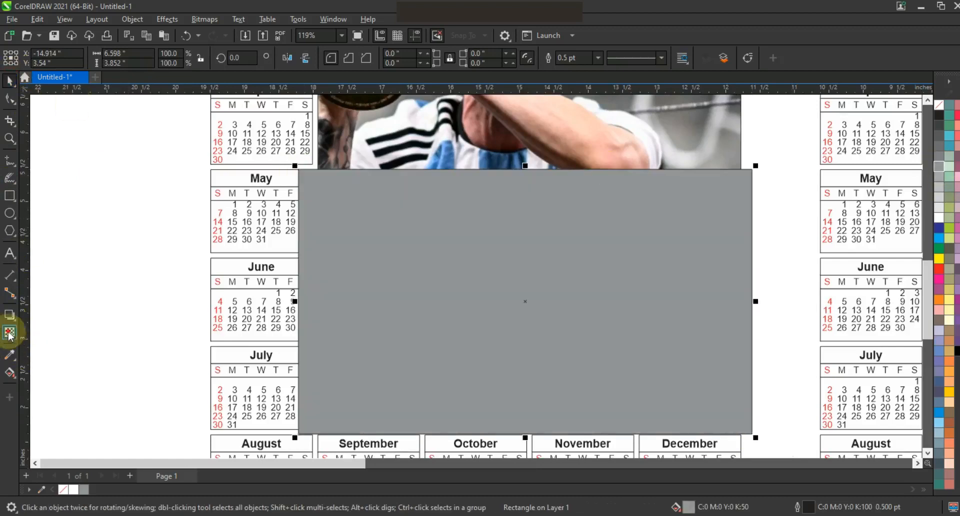
left_click_drag(516, 325, 520, 348)
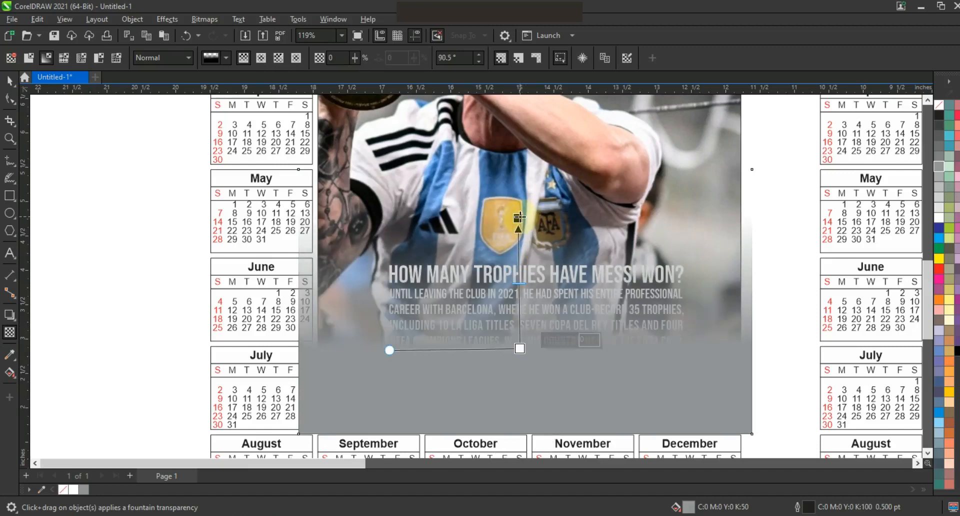
left_click_drag(519, 219, 521, 205)
left_click(10, 80)
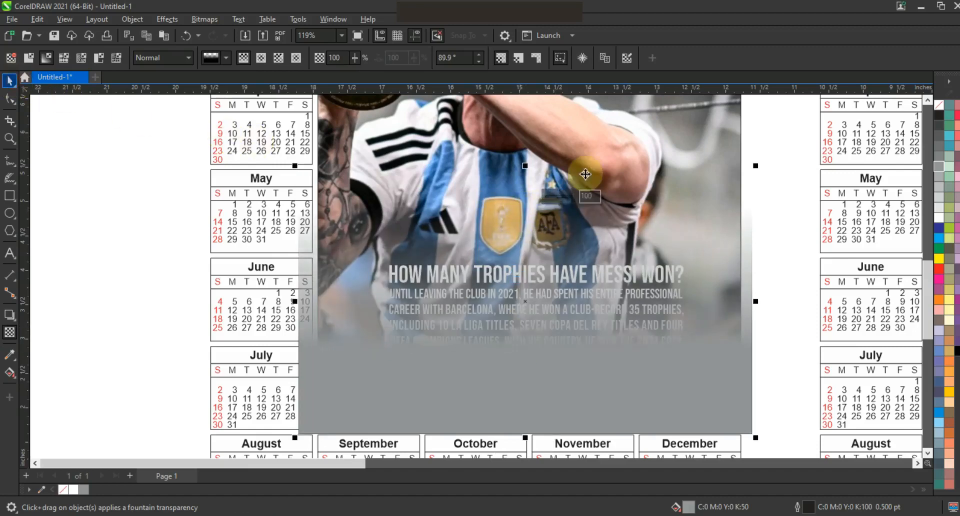
left_click_drag(523, 168, 530, 142)
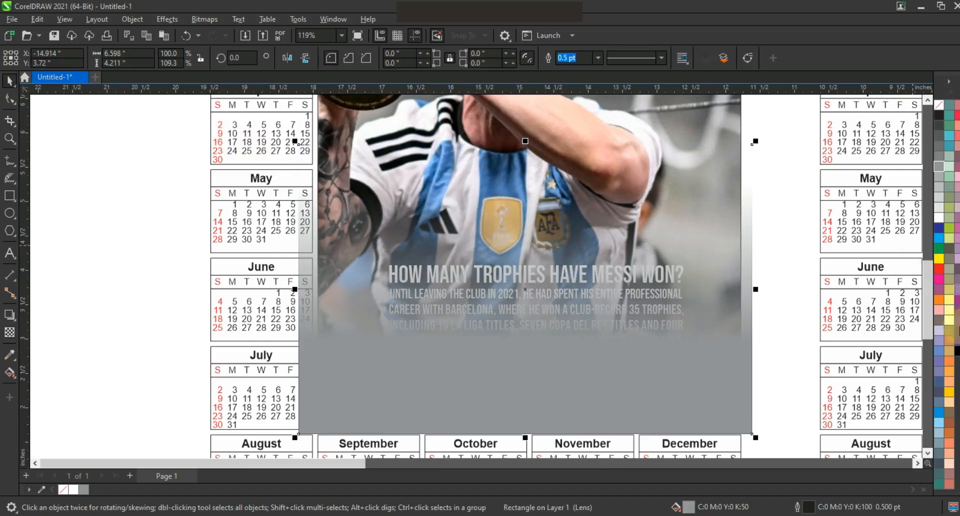
Give the faded rectangle a black fill without an outline and PowerClip it inside the duplicate calendar's image frame
right_click(940, 105)
left_click(925, 115)
left_click(731, 98)
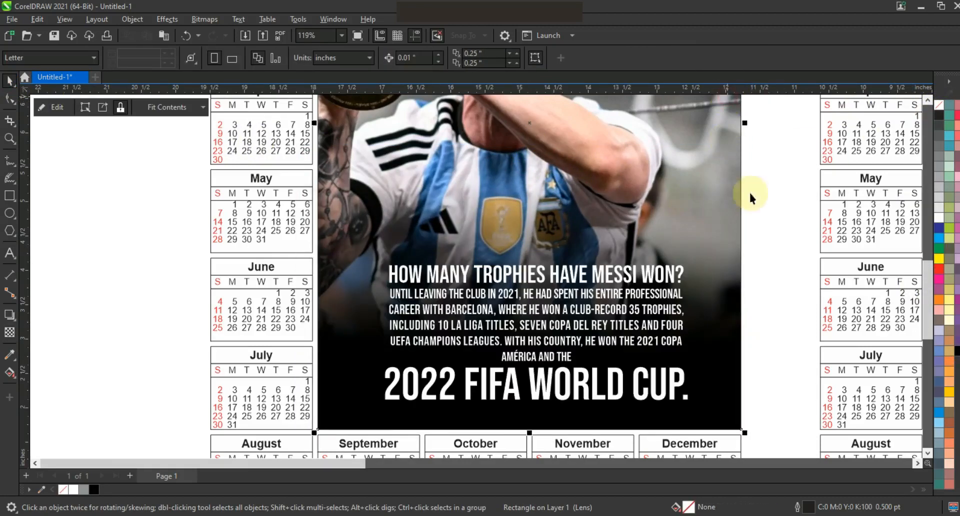
Scale the lower text block down to about 4.25 in wide and shift it slightly lower over the black gradient
left_click_drag(783, 233, 350, 409)
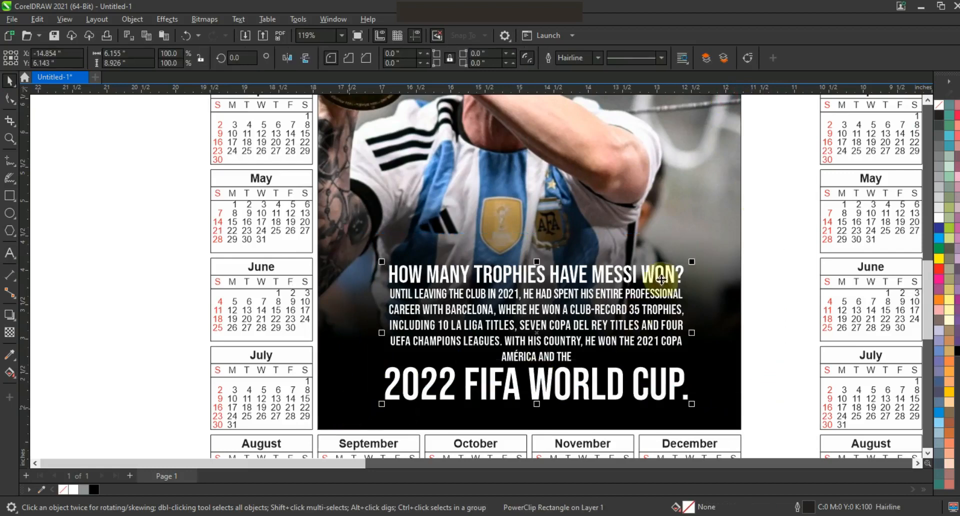
left_click_drag(693, 263, 681, 268)
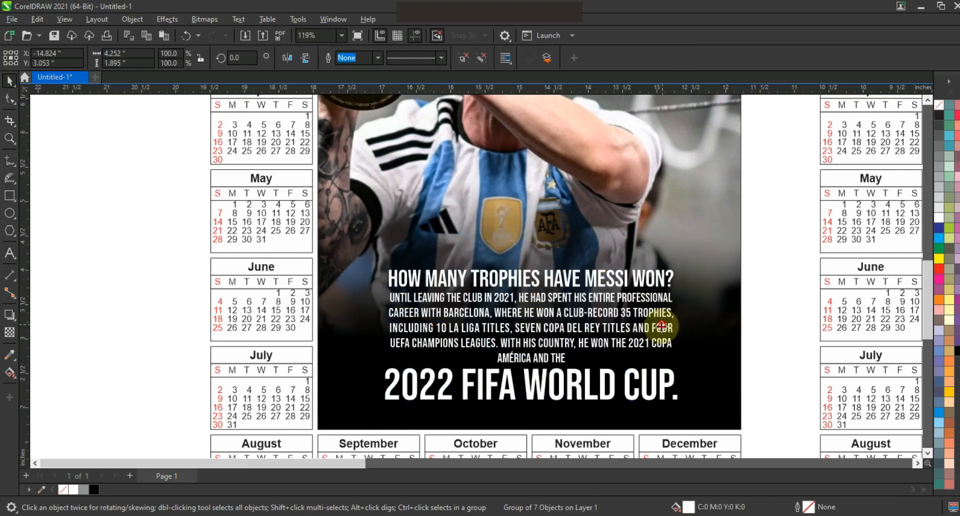
left_click_drag(662, 325, 660, 331)
left_click(708, 316)
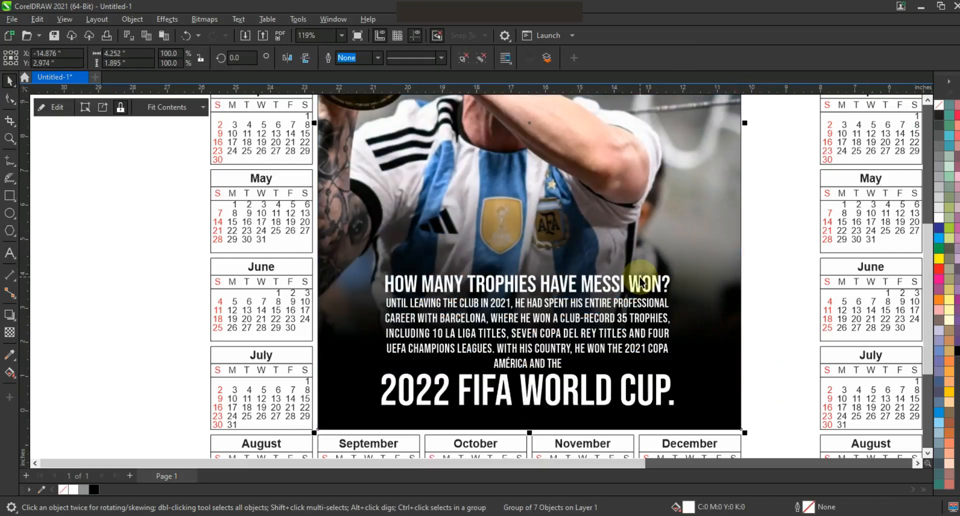
Select both calendars and examine them together in a full-screen preview
scroll(640, 277, "down", 1)
scroll(662, 302, "down", 1)
left_click_drag(525, 163, 839, 356)
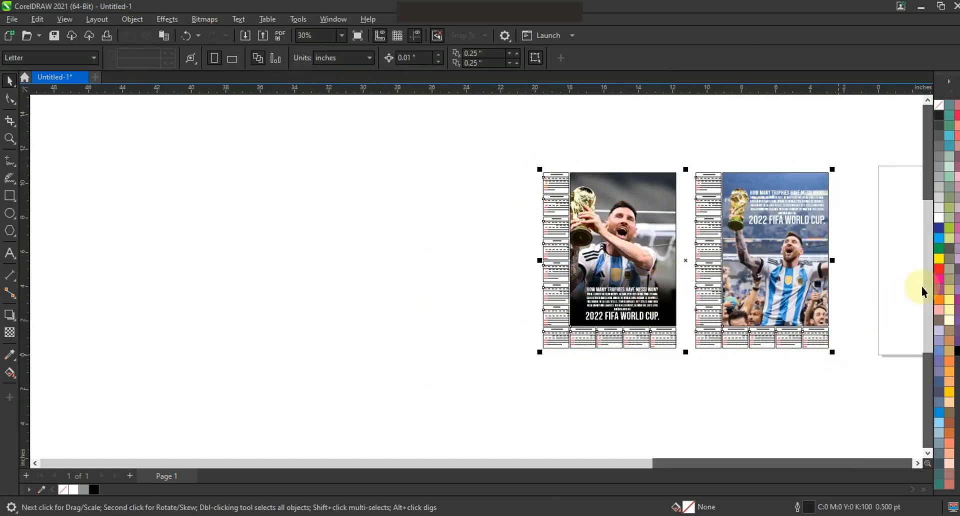
key("shift+F2")
key("F9")
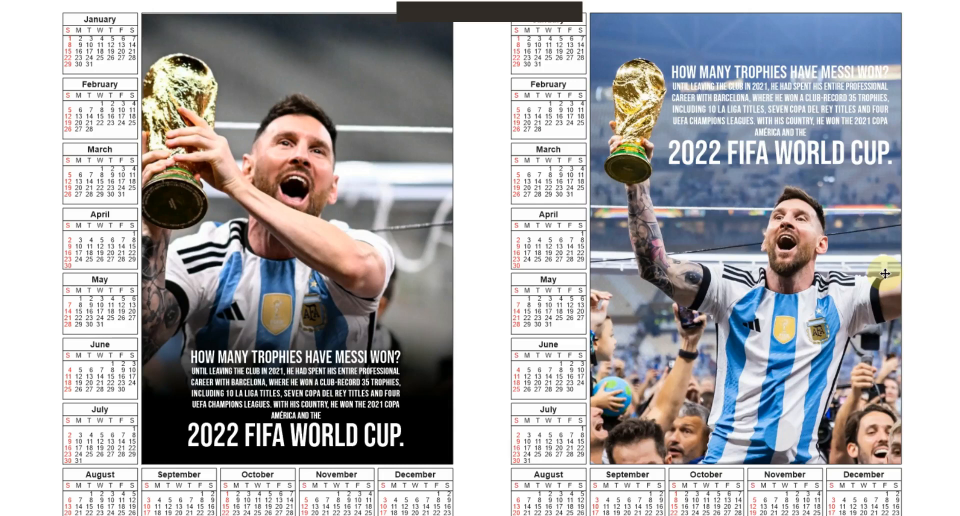